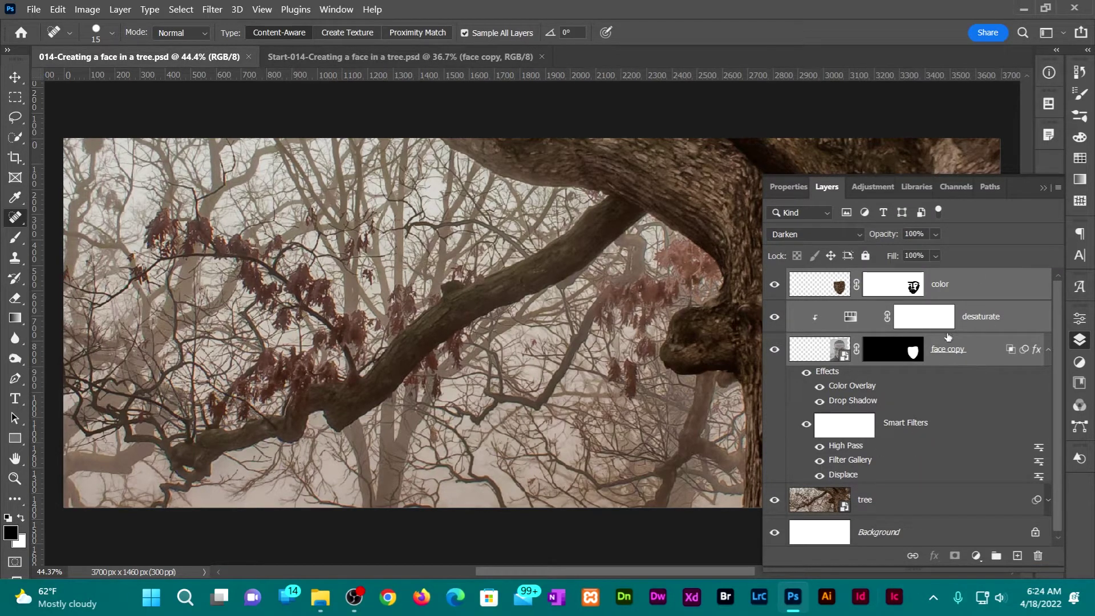
Switch to the Start-014-Creating a face in a tree.psd document and show its layers
left_click(1041, 188)
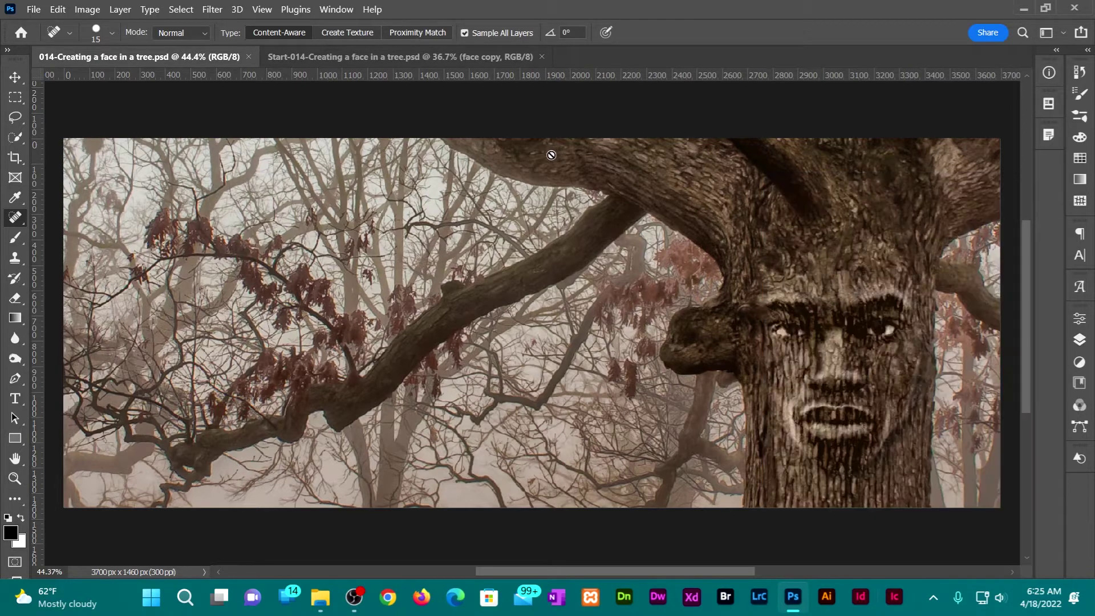
left_click(344, 63)
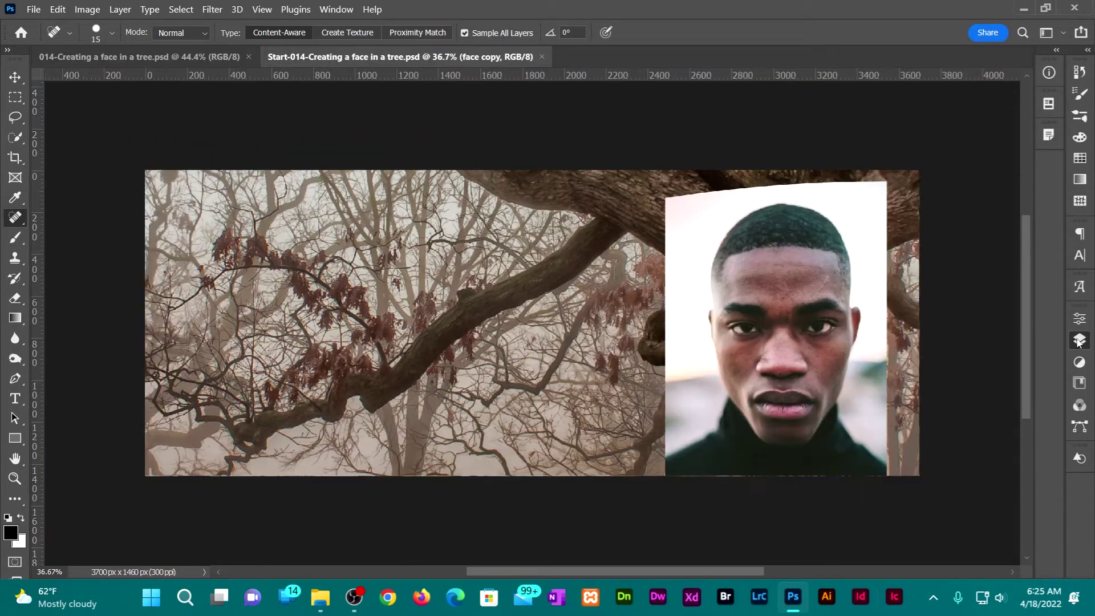
left_click(1079, 341)
left_click_drag(683, 329, 559, 283)
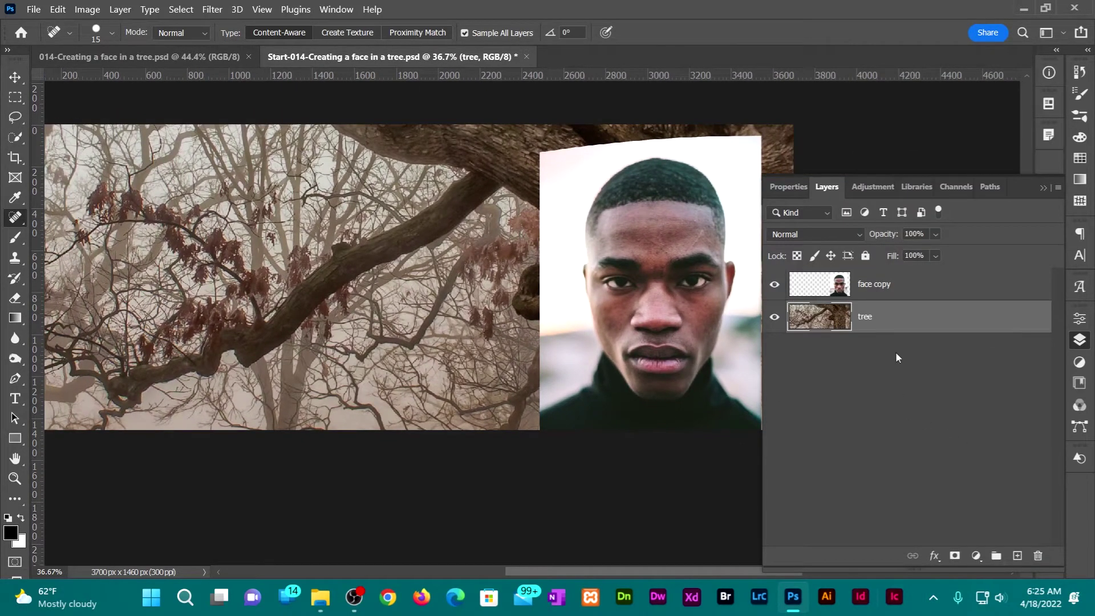
Duplicate the tree layer as "tree" into a new document named "tree displace"
right_click(989, 323)
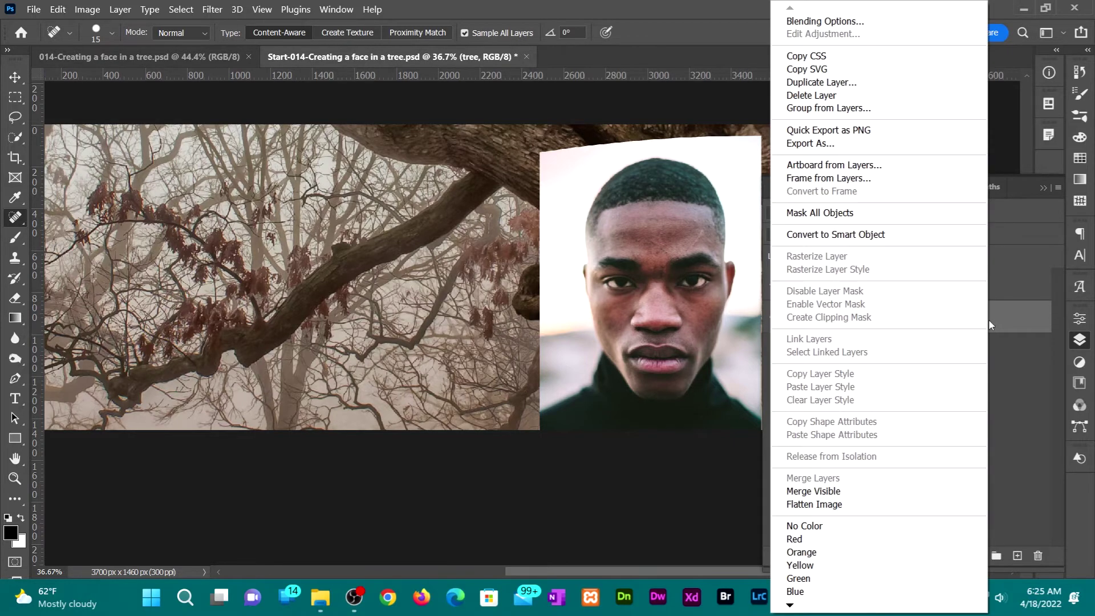
left_click(902, 83)
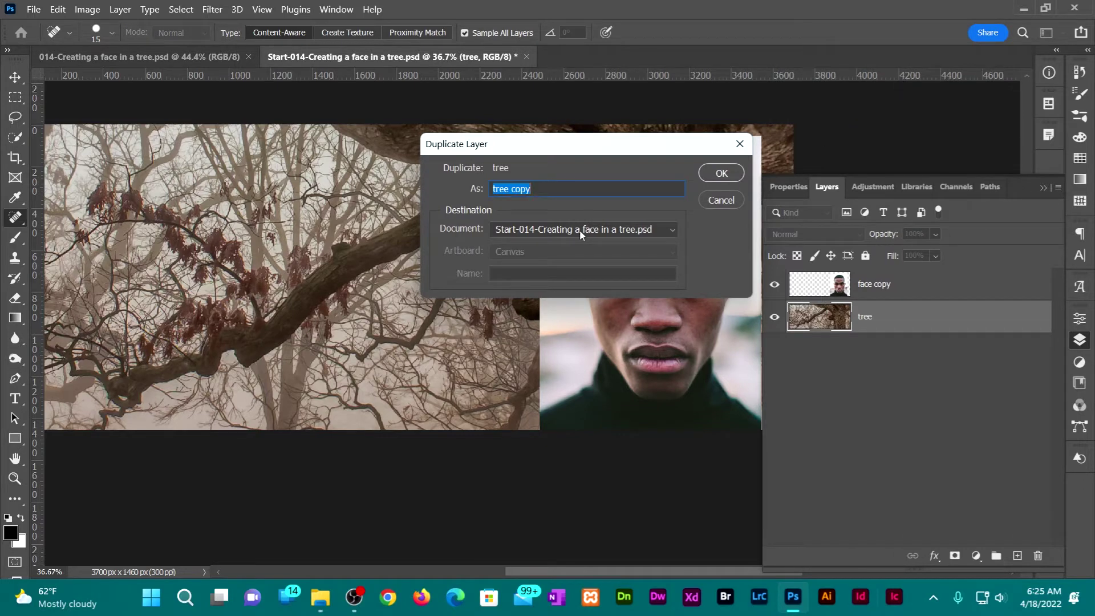
left_click(579, 231)
left_click(562, 268)
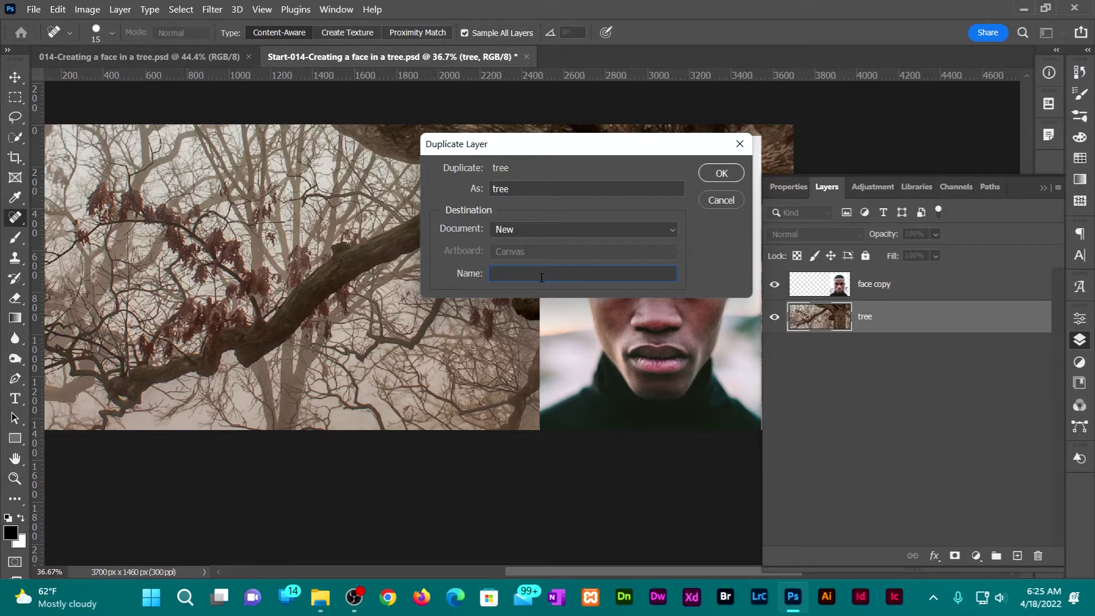
type("tree displace")
left_click(727, 174)
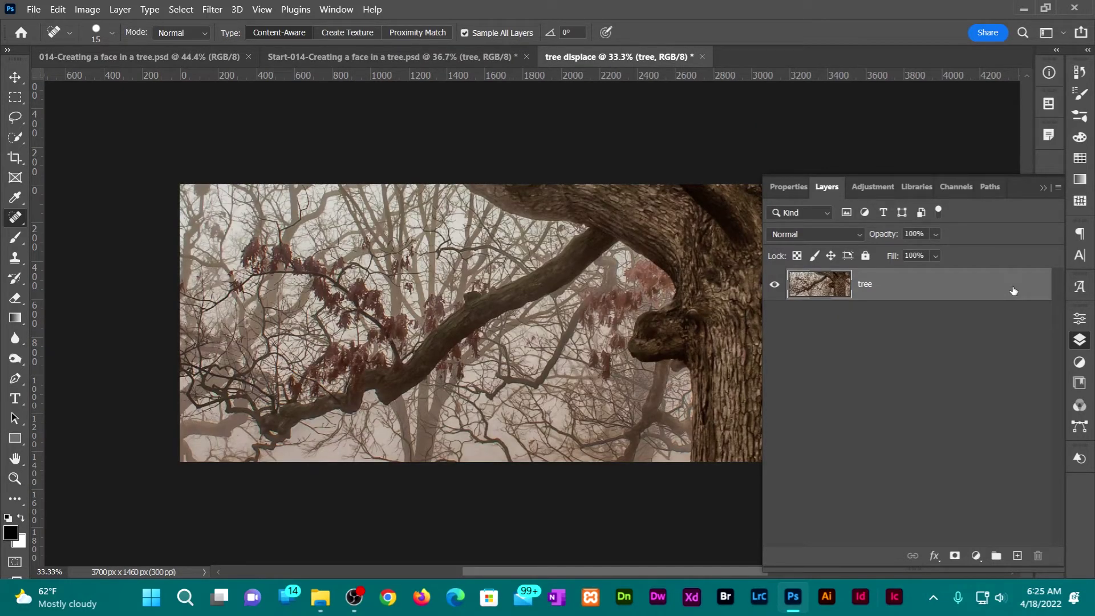
Flatten the tree displace image and convert it to Grayscale, discarding the color information
right_click(1014, 291)
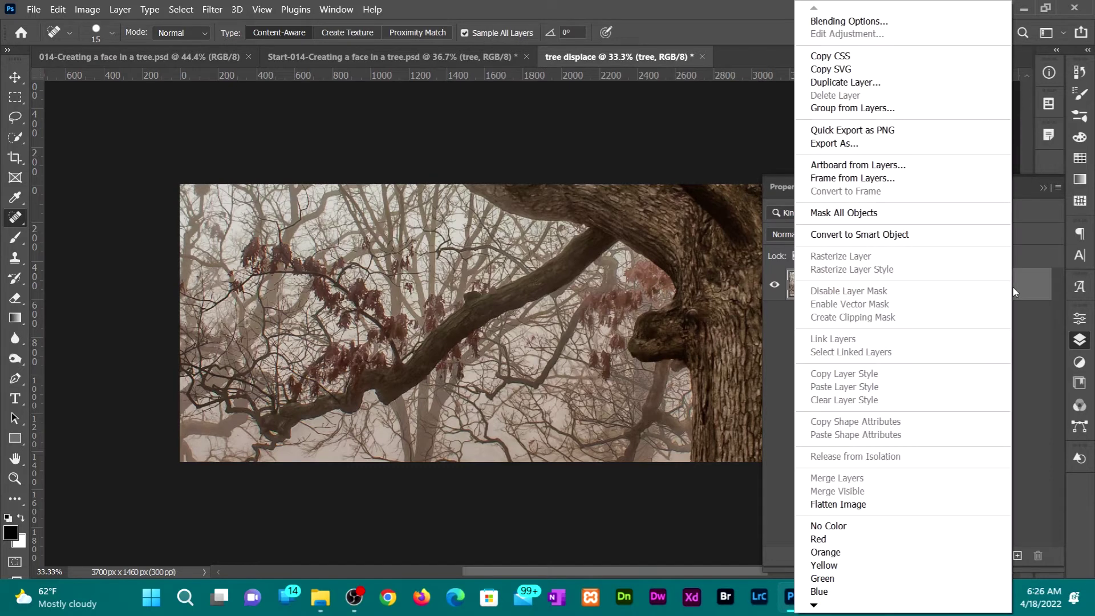
left_click(865, 506)
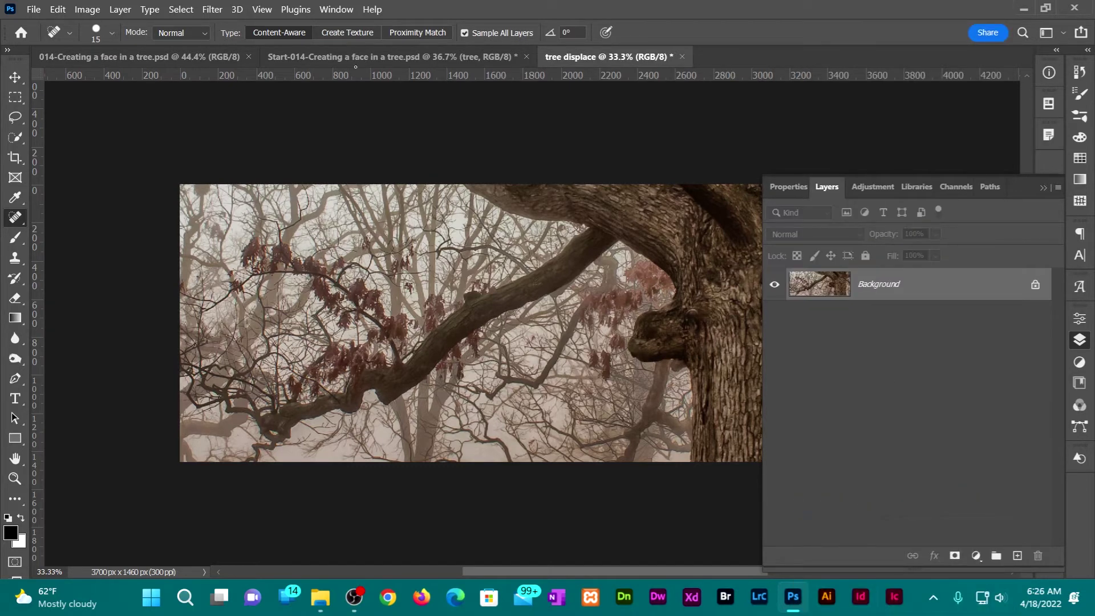
left_click(88, 10)
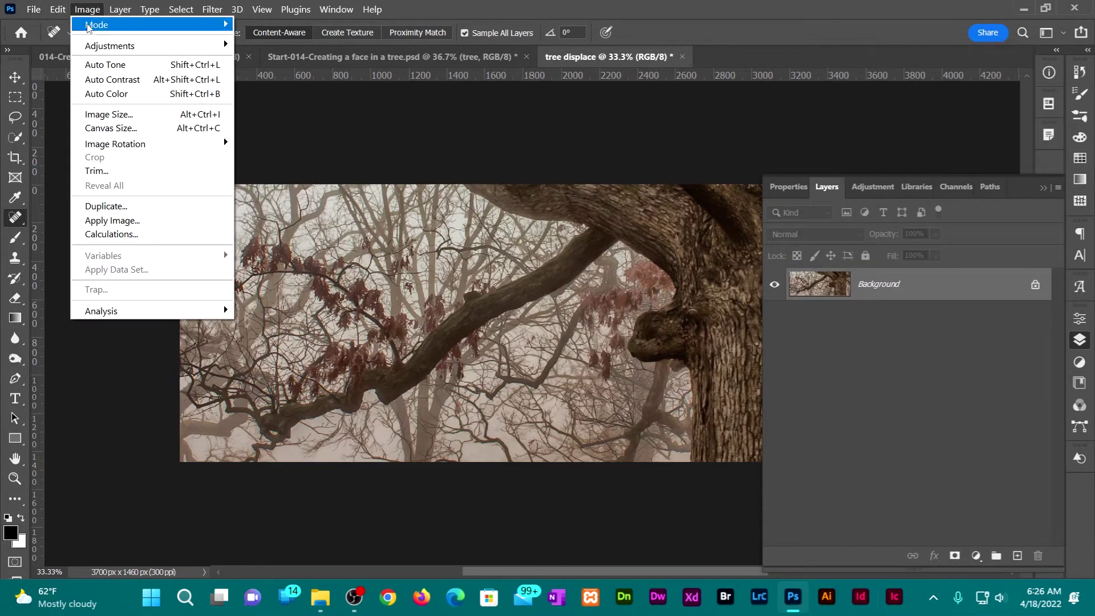
mouse_move(95, 26)
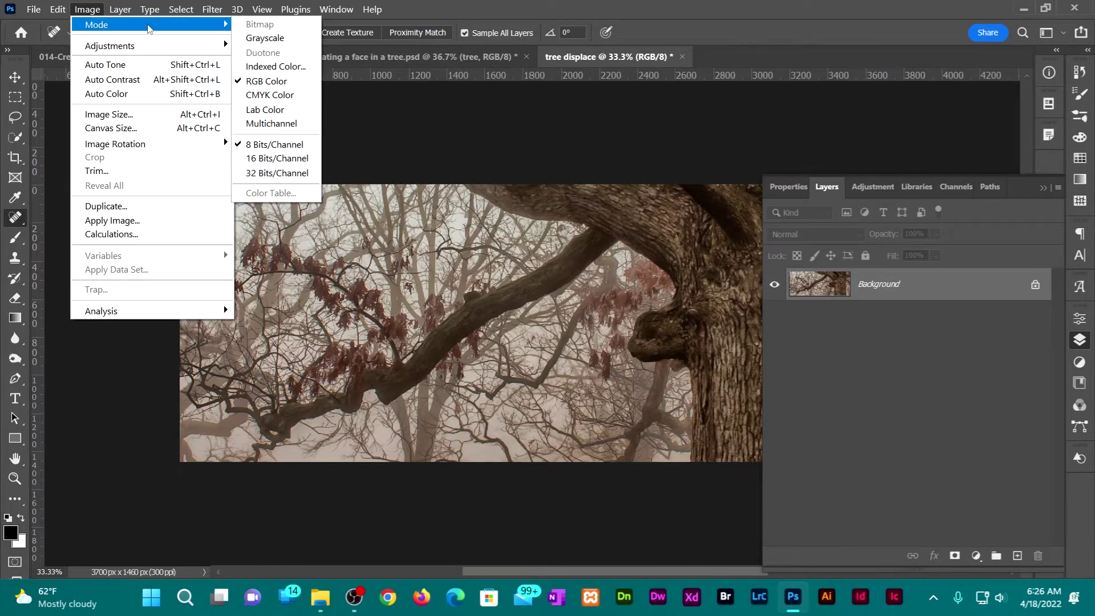
left_click(279, 40)
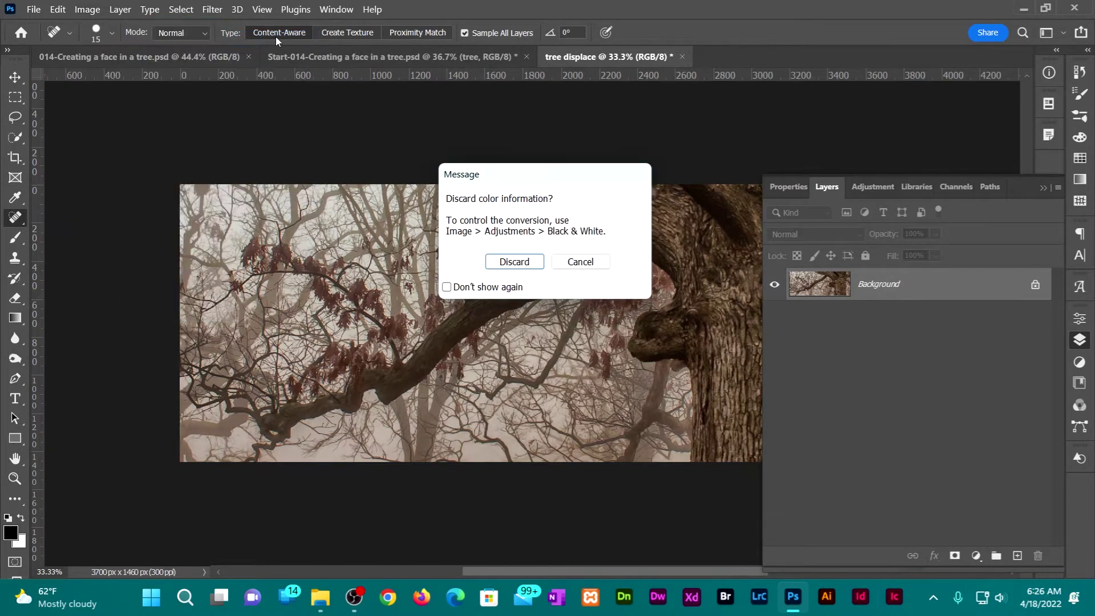
left_click(515, 263)
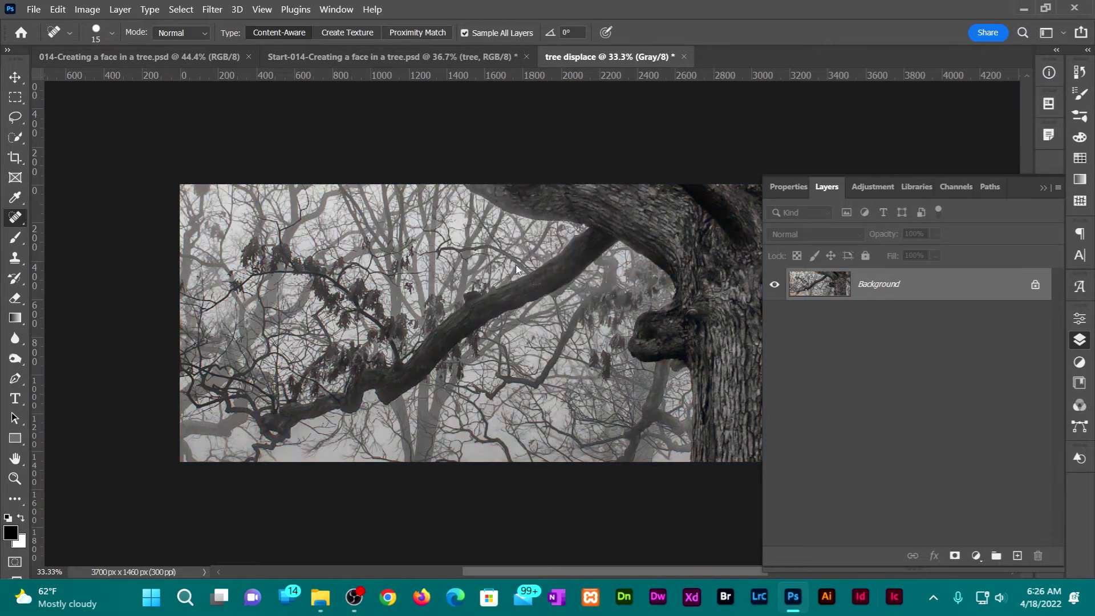
Save the grayscale document on the computer as tree displace.psd in the 04 Photoshop folder, replacing the existing file
left_click(34, 9)
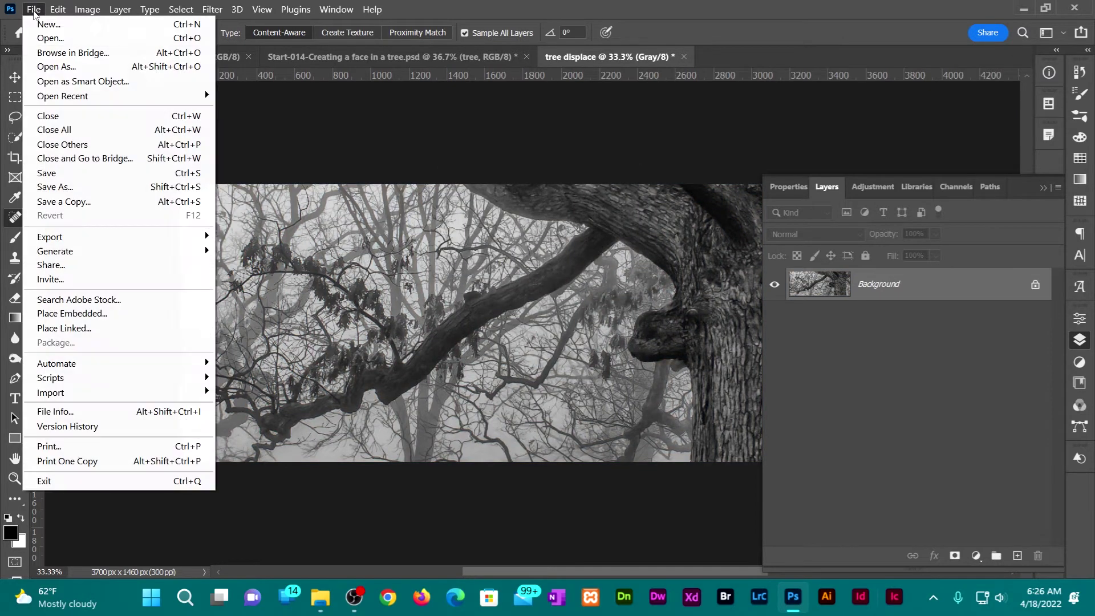
left_click(76, 174)
left_click(536, 412)
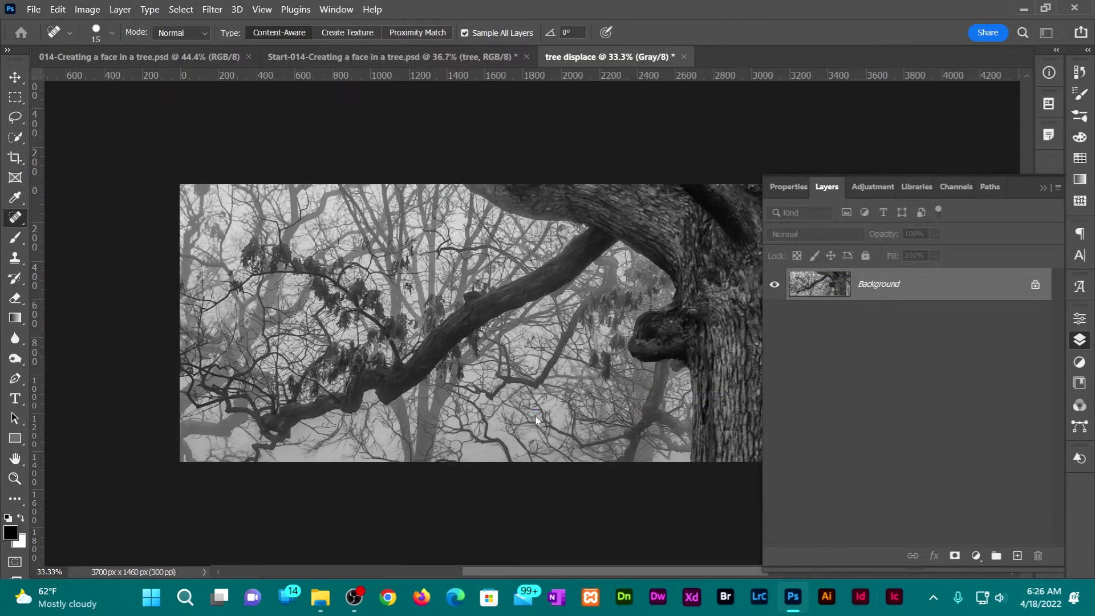
left_click(183, 194)
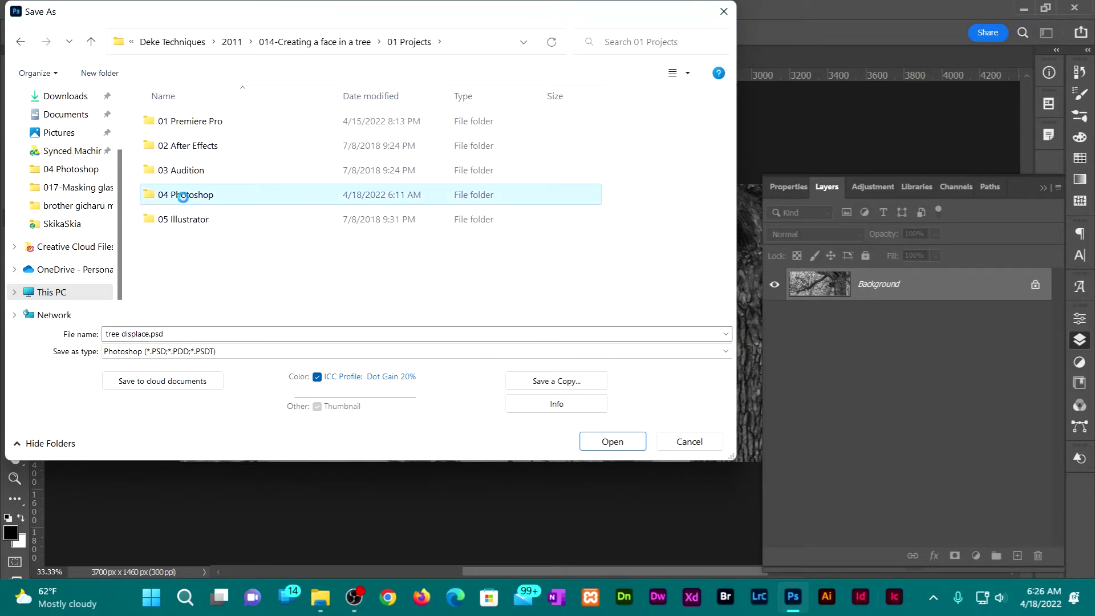
double_click(184, 195)
left_click(610, 442)
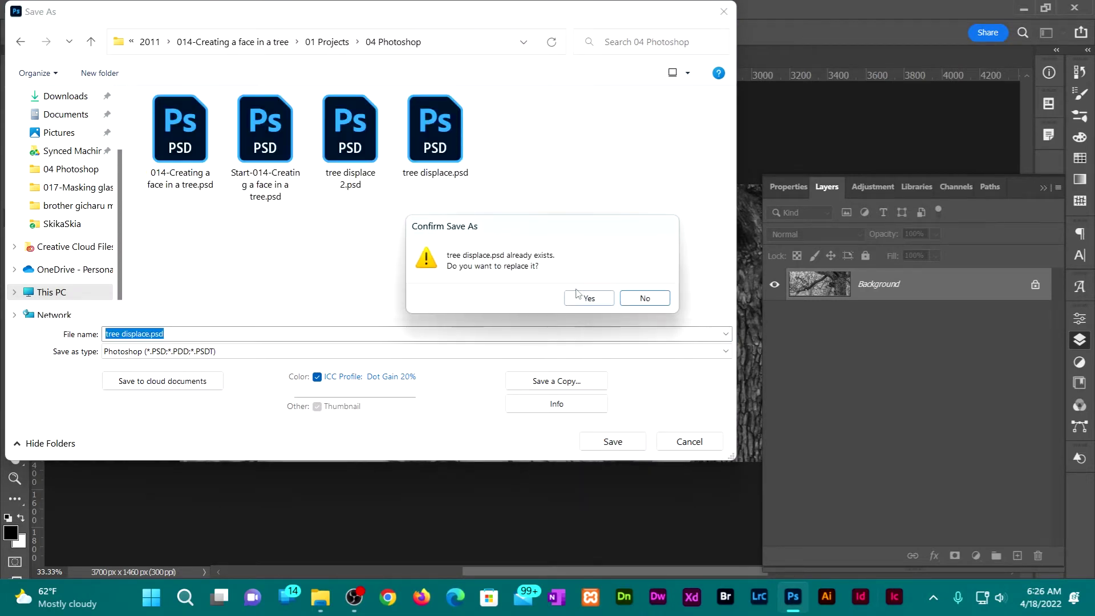
left_click(587, 299)
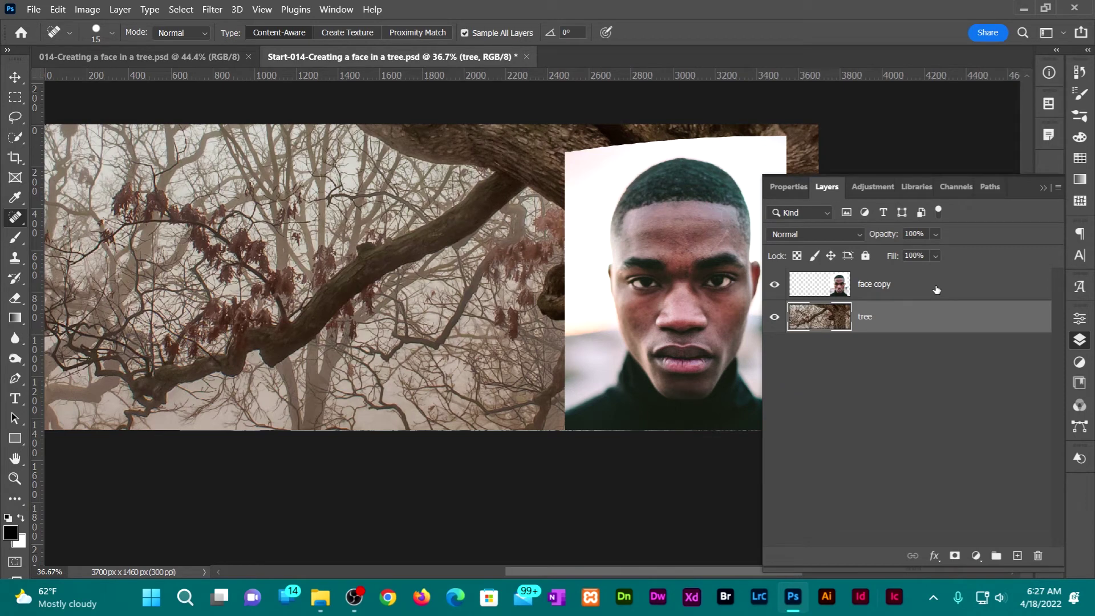
Convert the face copy layer to a smart object
left_click(949, 287)
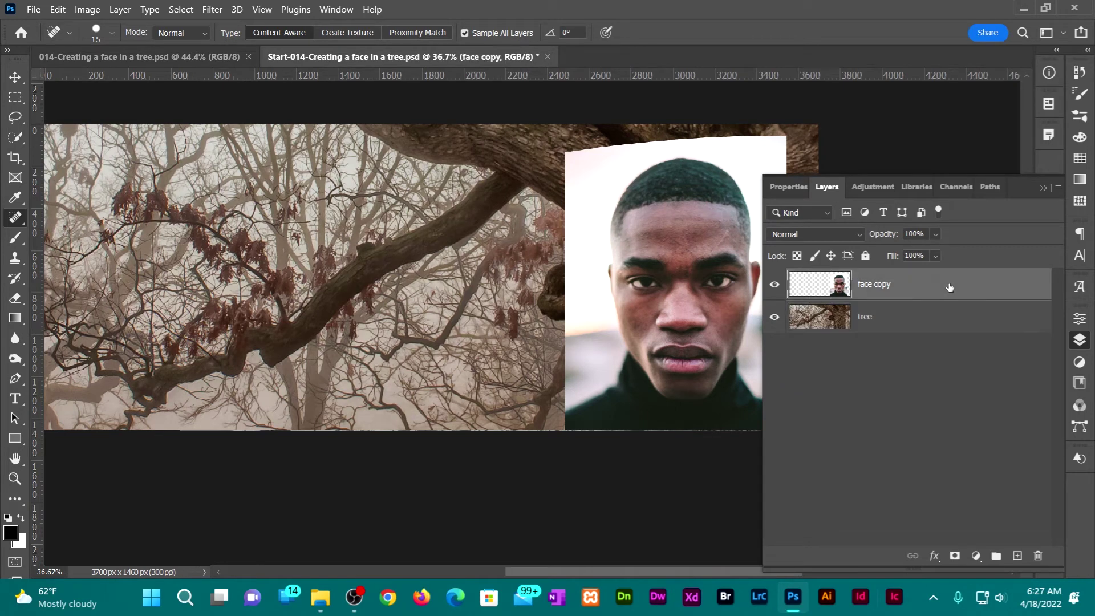
right_click(949, 286)
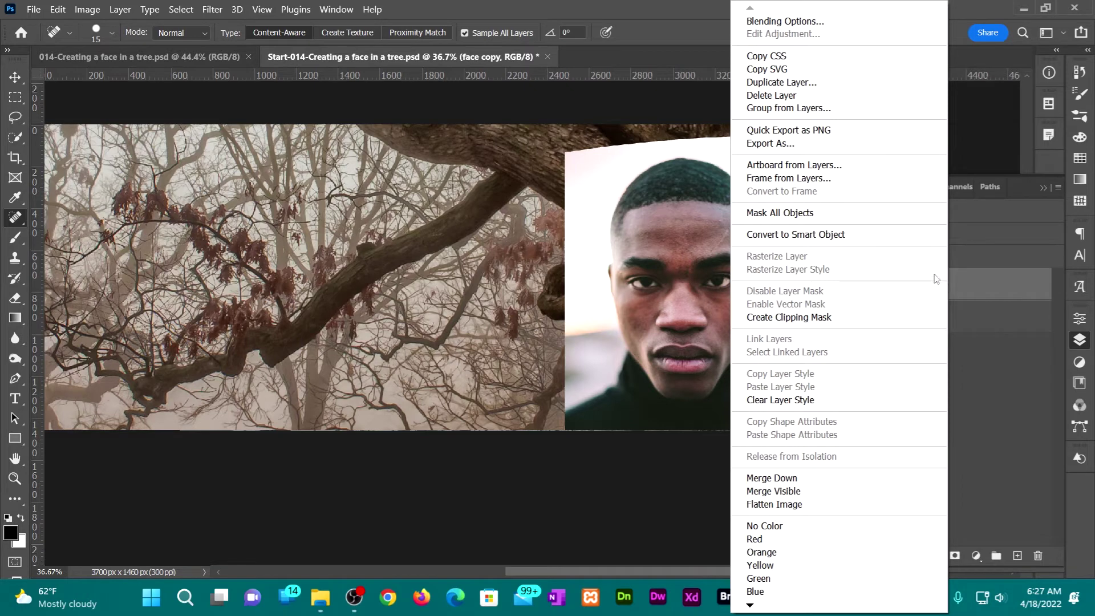
left_click(859, 240)
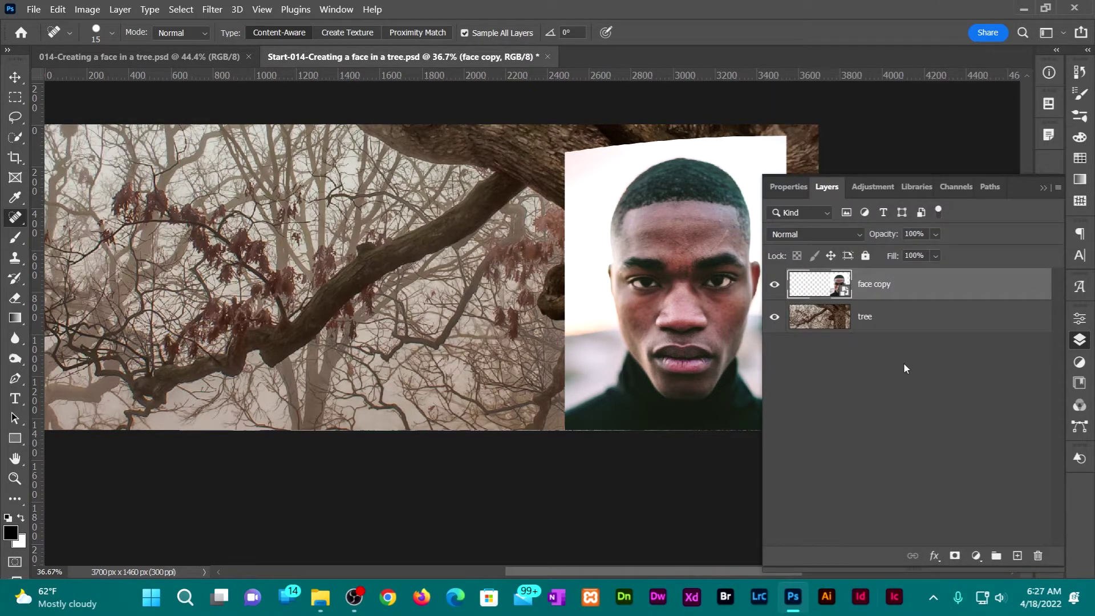
Warp the face copy layer with the Arch style, using a 5% bend and 5% horizontal distortion
left_click(58, 9)
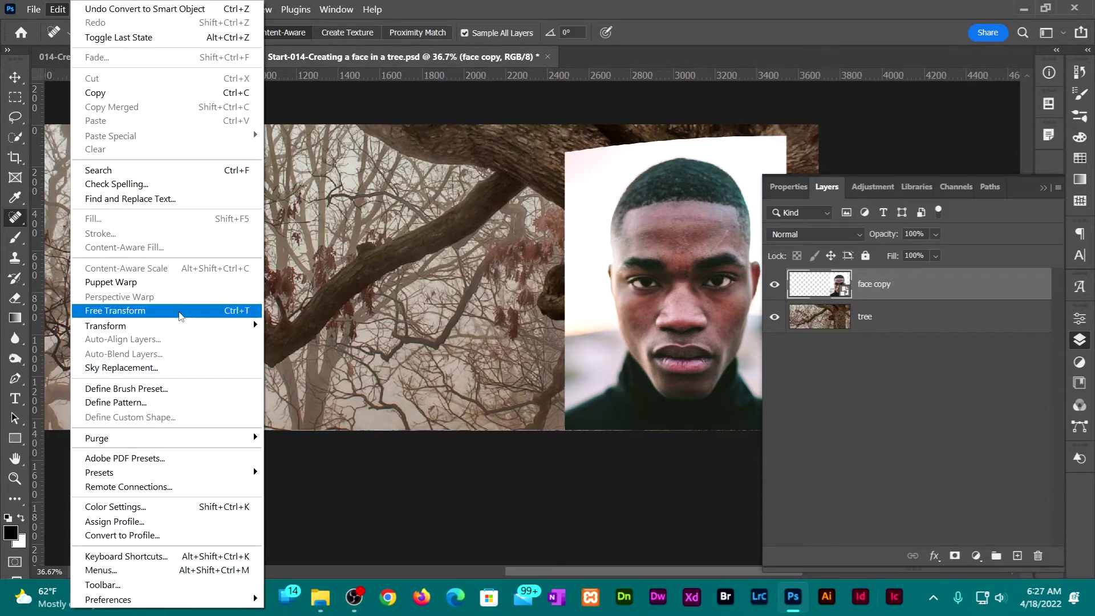
mouse_move(193, 330)
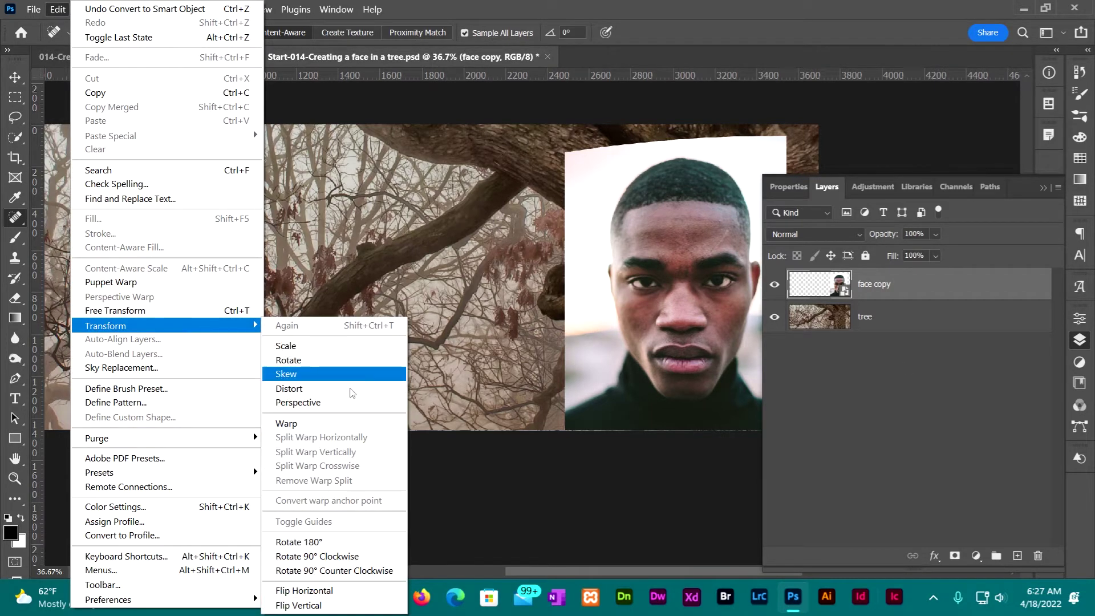
left_click(333, 425)
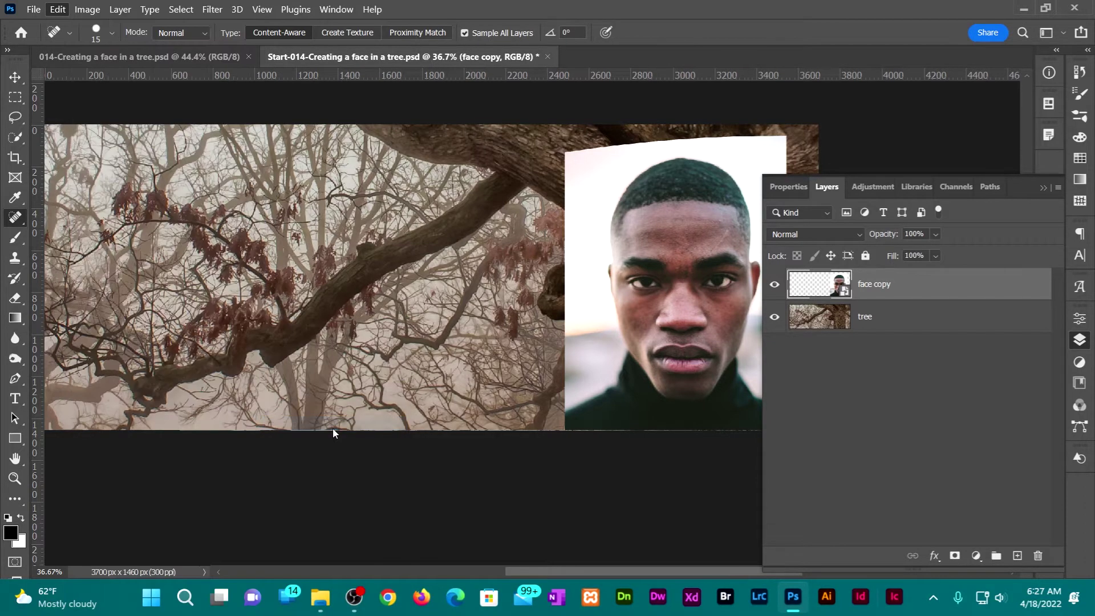
left_click(398, 33)
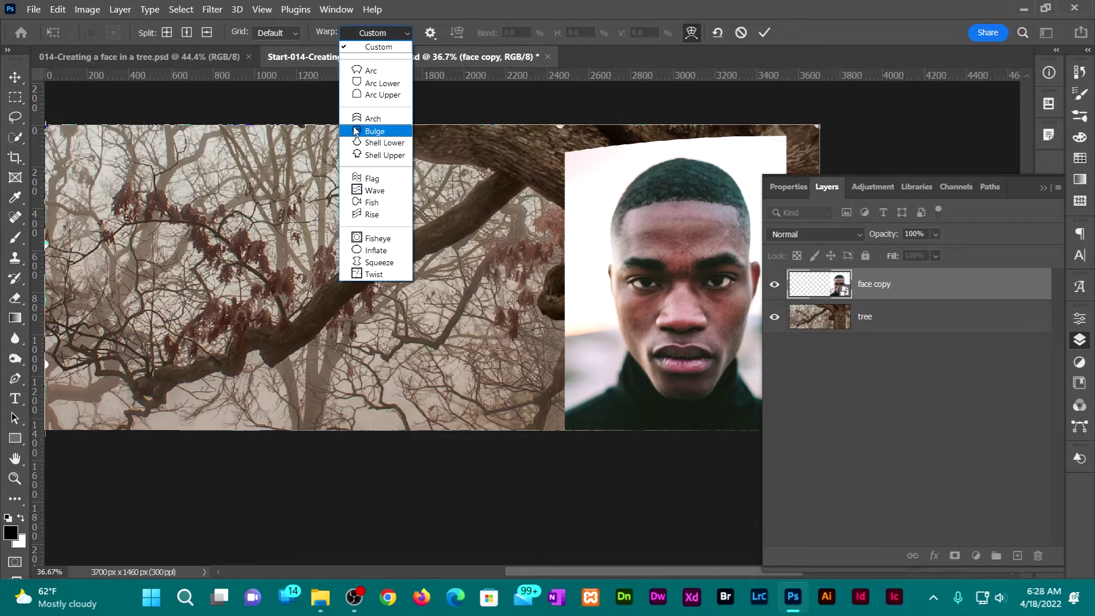
left_click(364, 114)
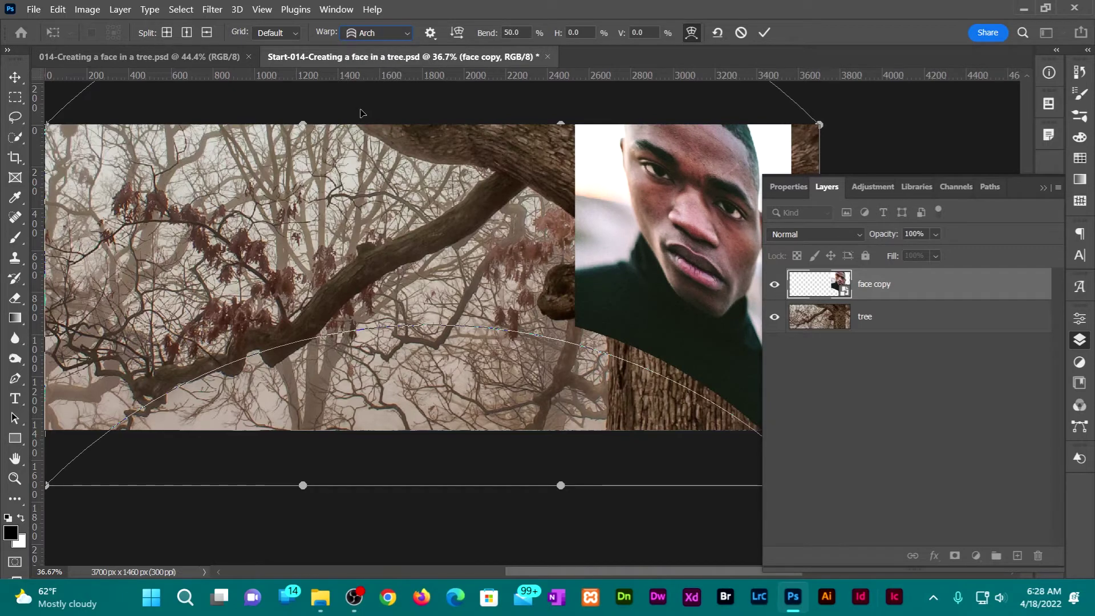
left_click(524, 31)
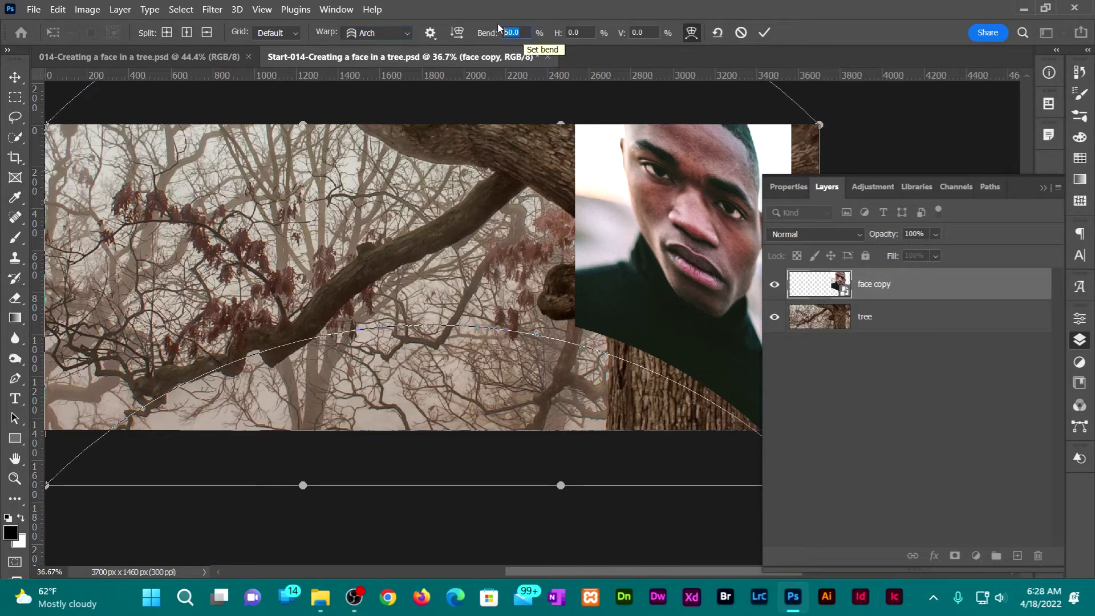
type("5")
key("Tab")
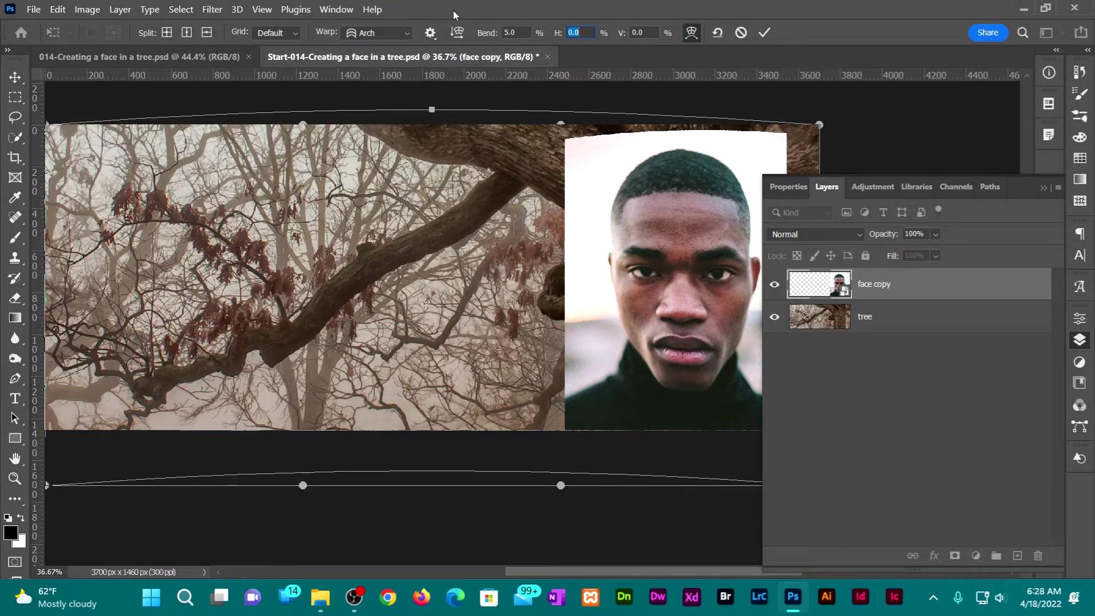
type("5")
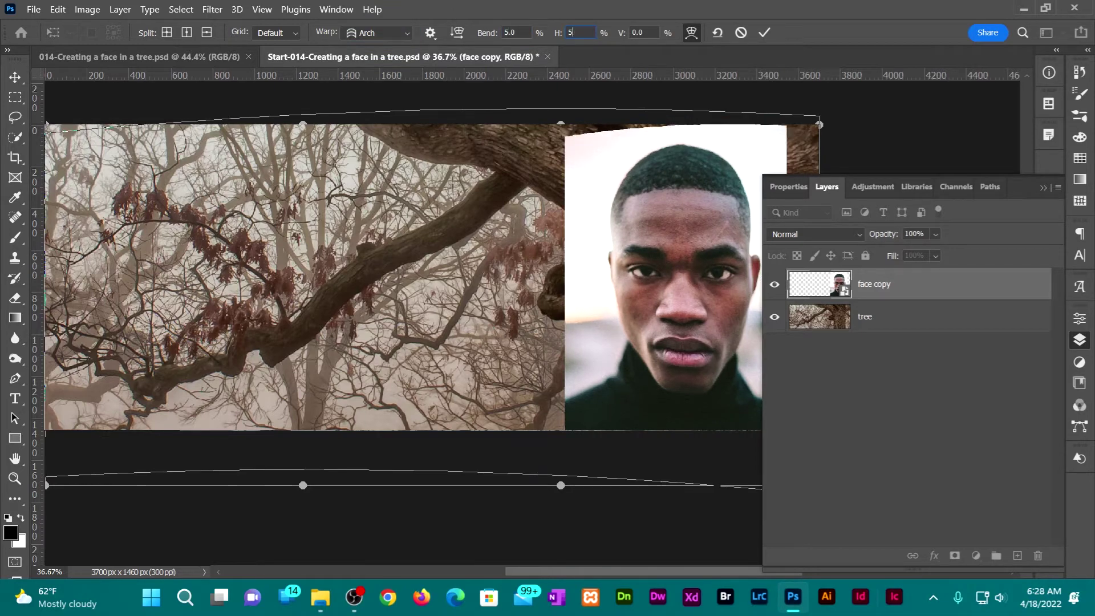
key("Tab")
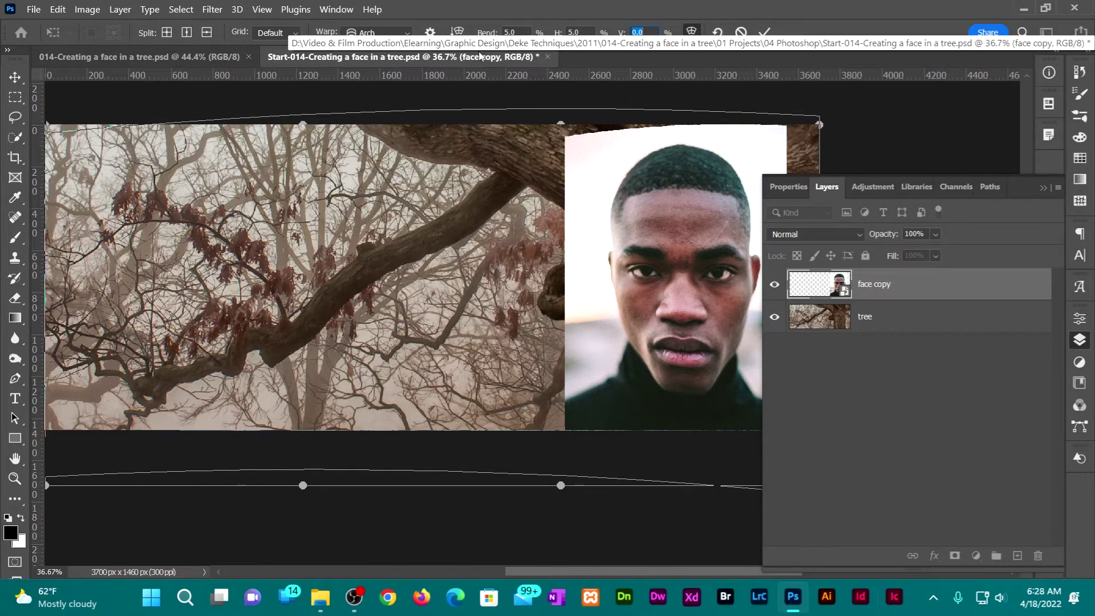
key("Return")
key("Return")
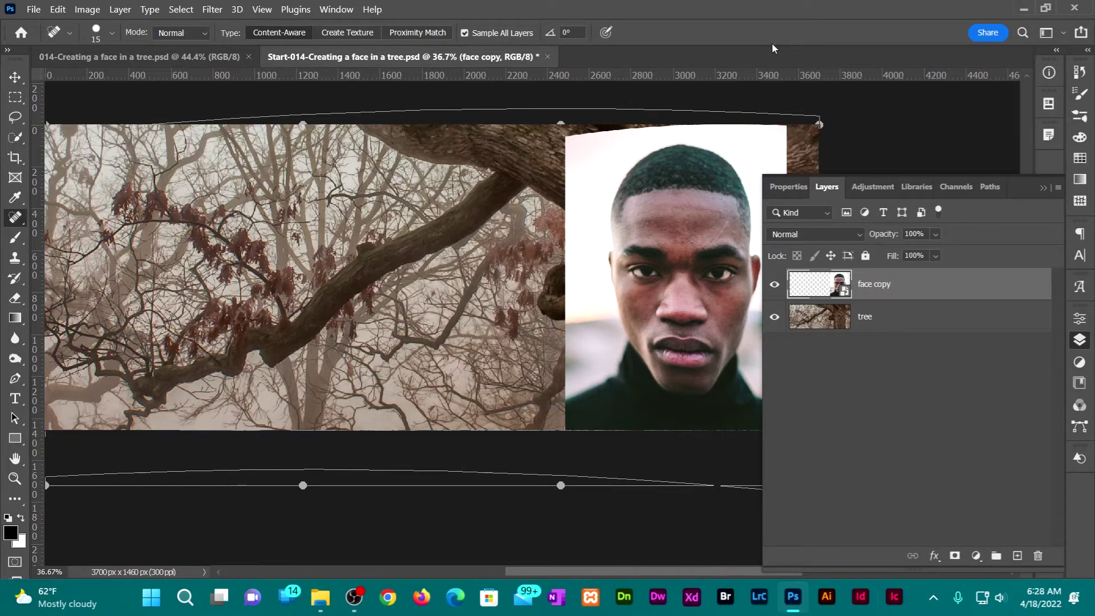
Reopen the face copy layer's warp to examine its editable settings, and exit it
left_click(57, 9)
mouse_move(200, 323)
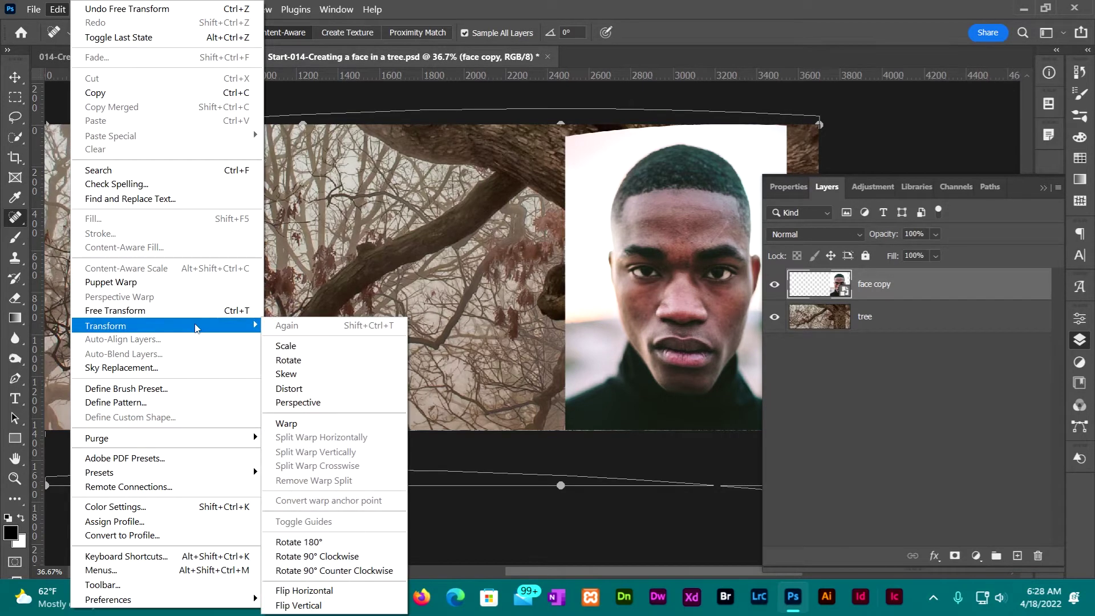
left_click(311, 425)
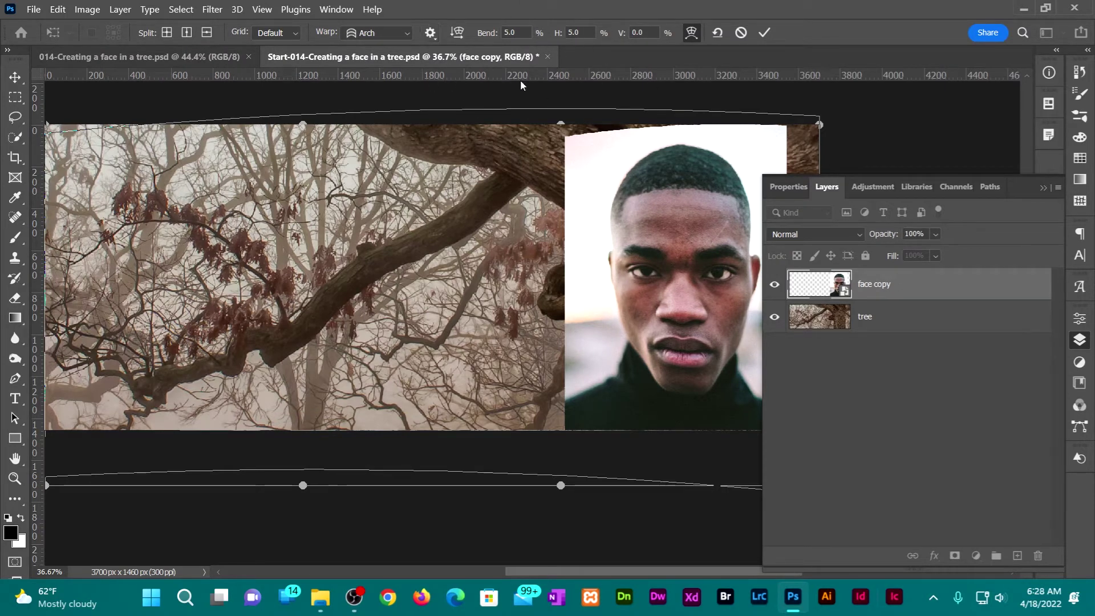
key("j")
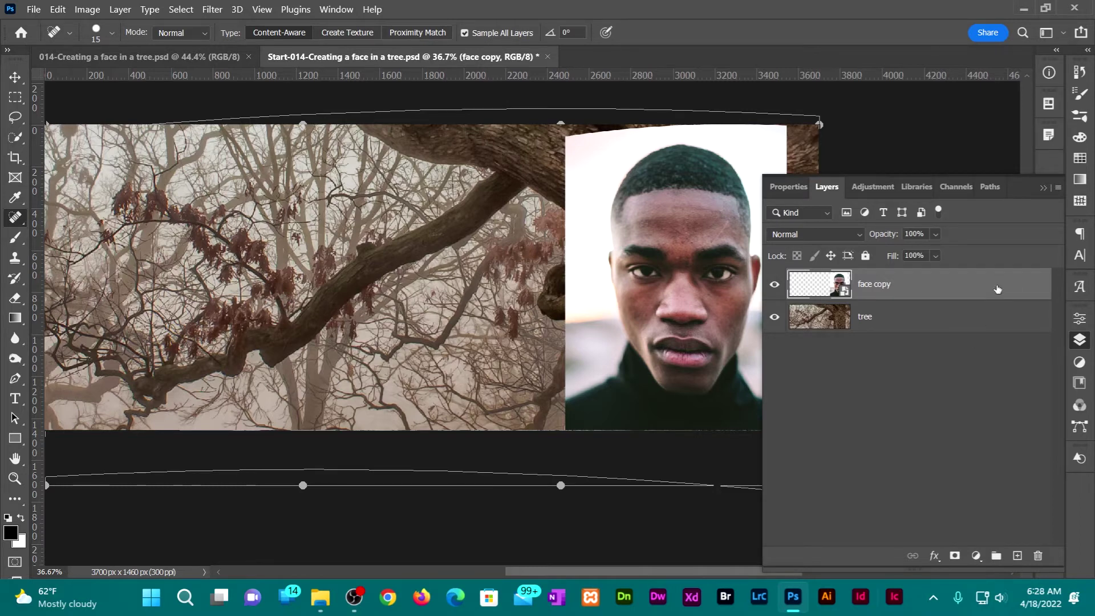
Apply a Displace filter to the face copy layer with horizontal scale 7 and vertical scale 10, using tree displace.psd as the displacement map
left_click(211, 10)
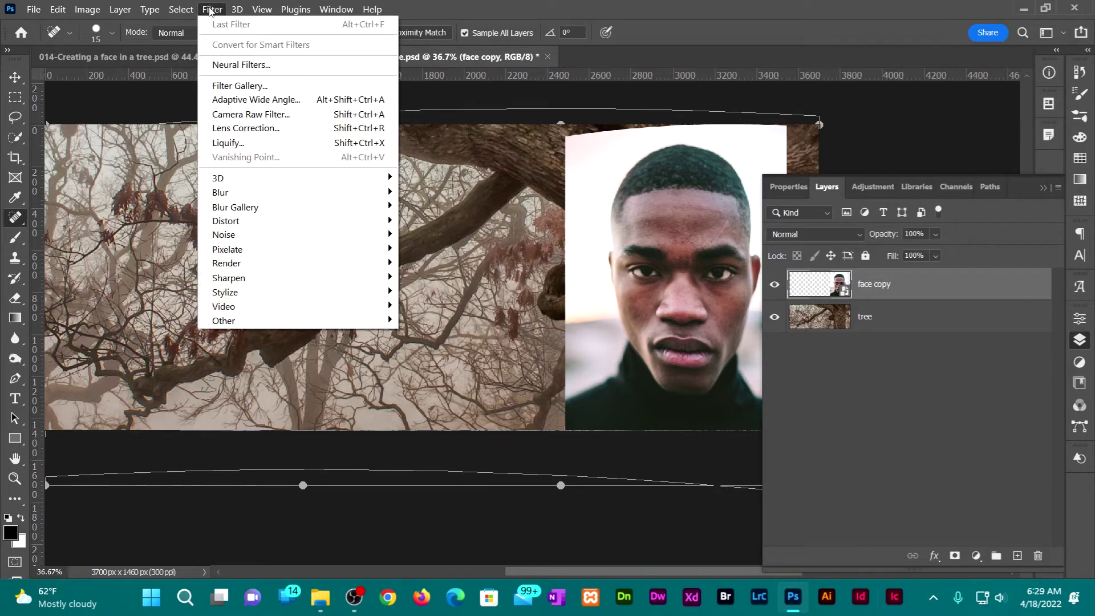
mouse_move(276, 223)
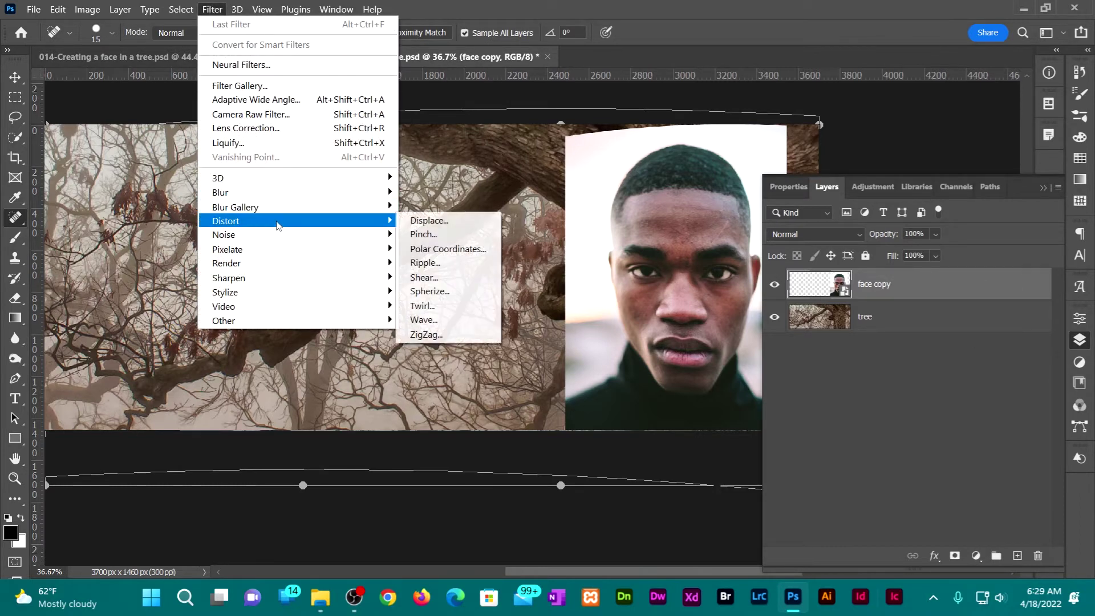
left_click(429, 220)
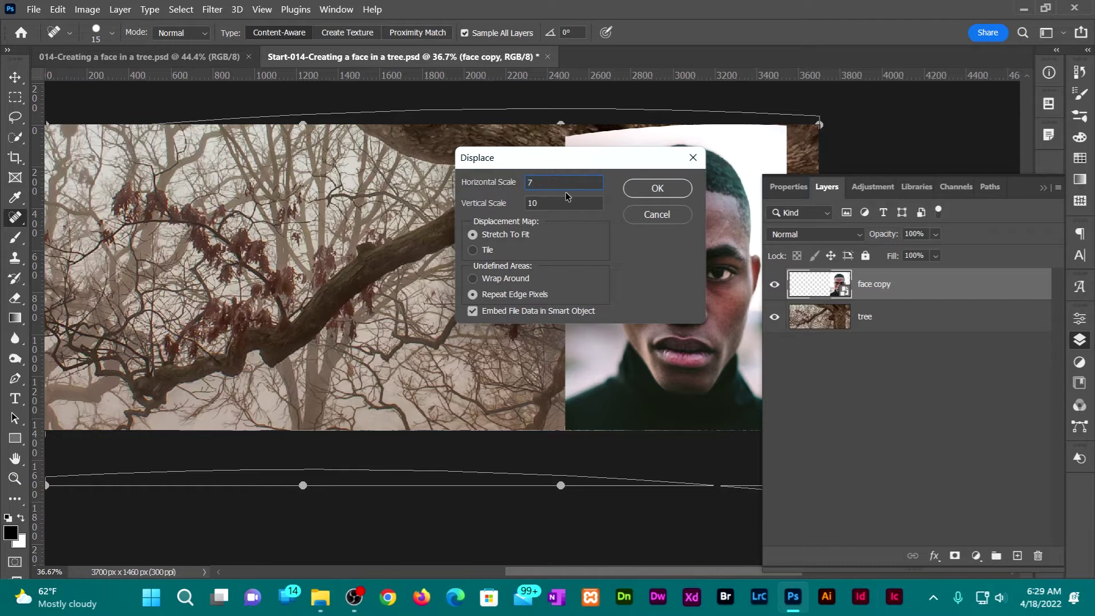
left_click(653, 188)
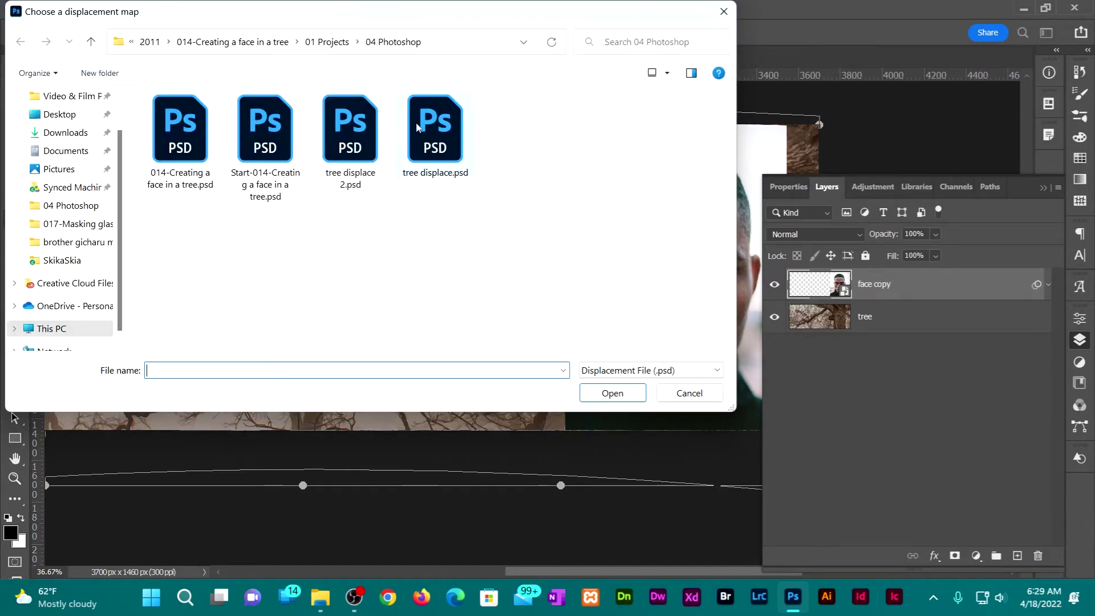
left_click(417, 127)
left_click(613, 393)
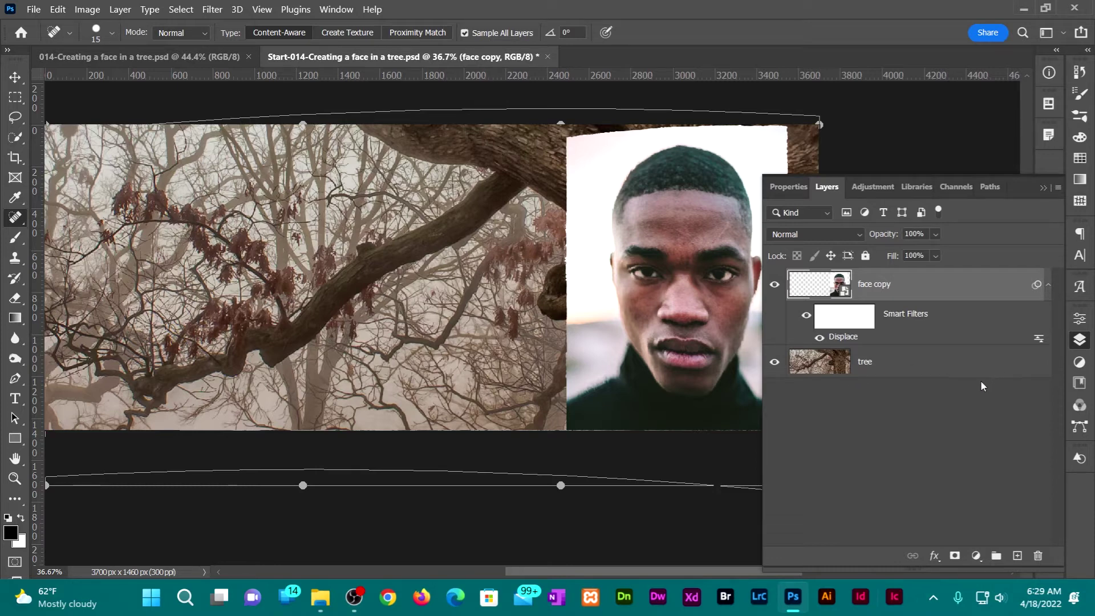
Set the face copy layer's blend mode to Linear Light and apply Chalk & Charcoal with charcoal area 0, chalk area 20 and stroke pressure 1
left_click(860, 235)
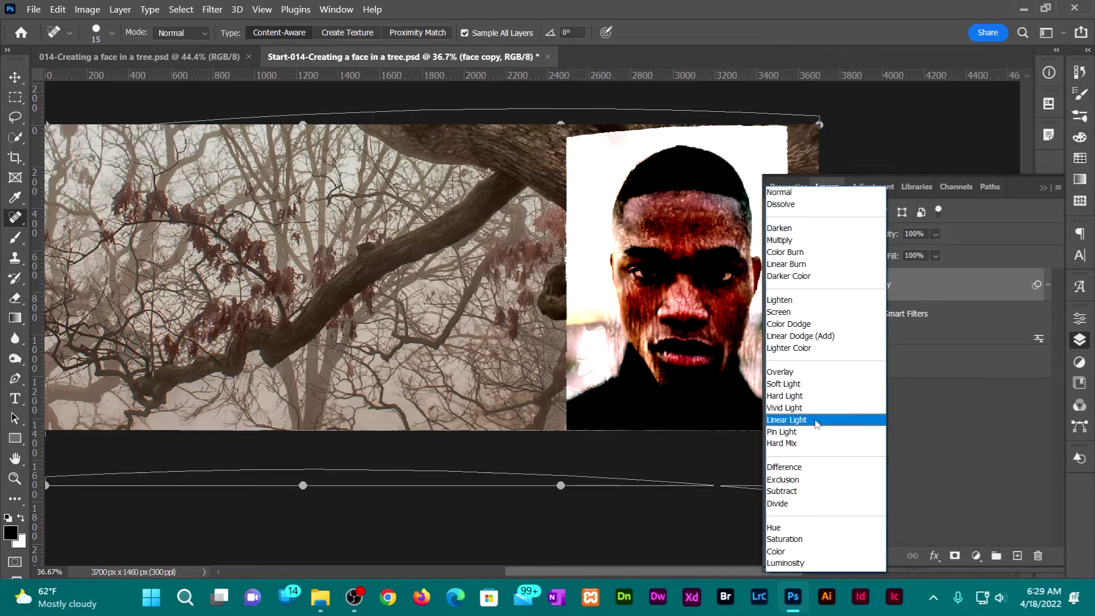
left_click(815, 419)
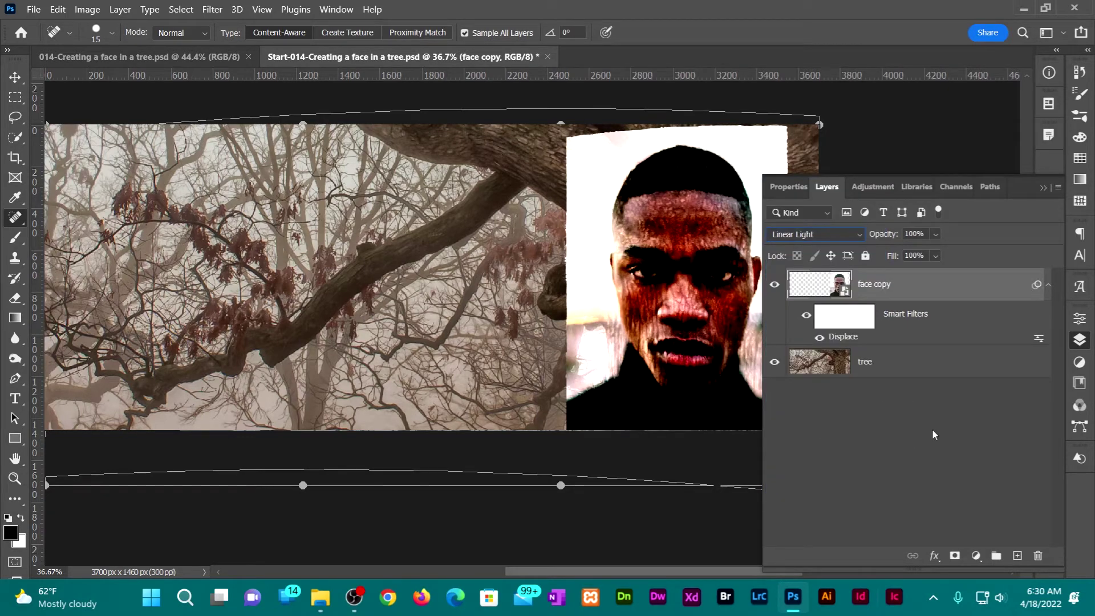
left_click(212, 9)
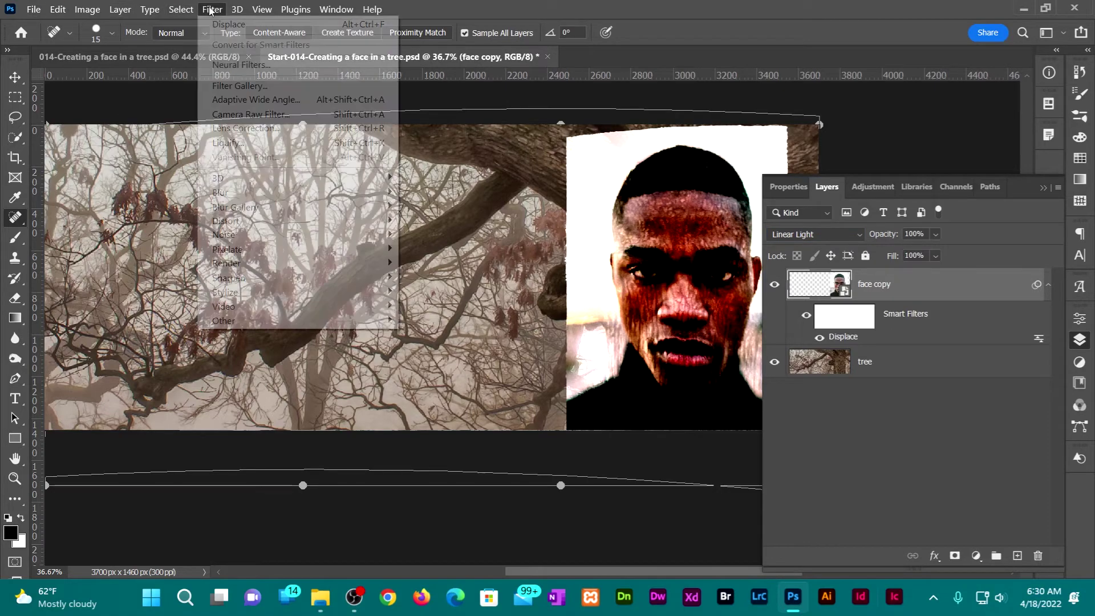
left_click(265, 86)
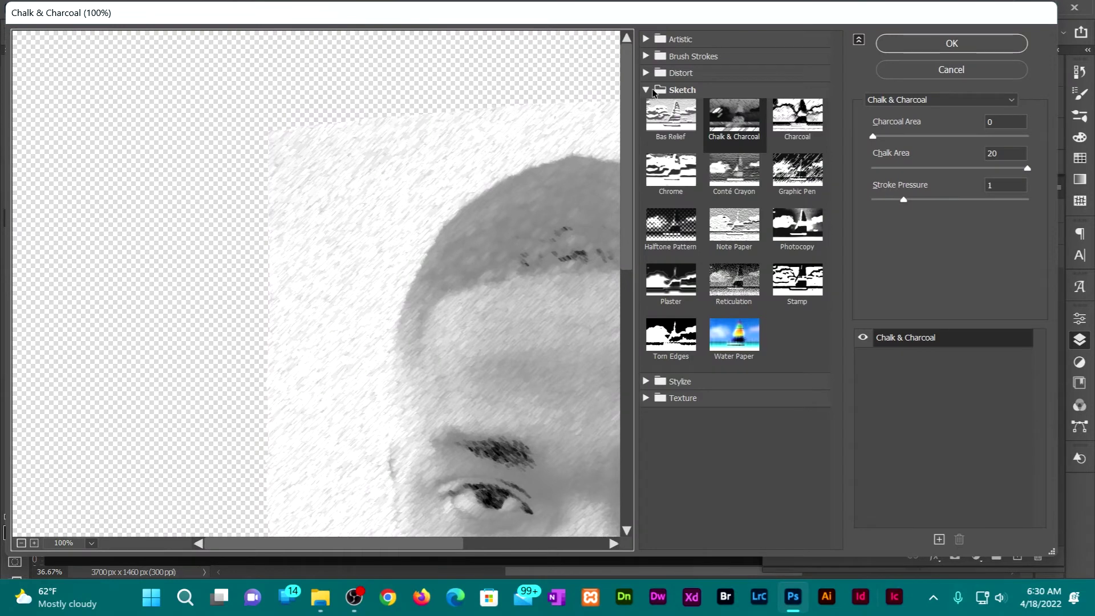
left_click(734, 118)
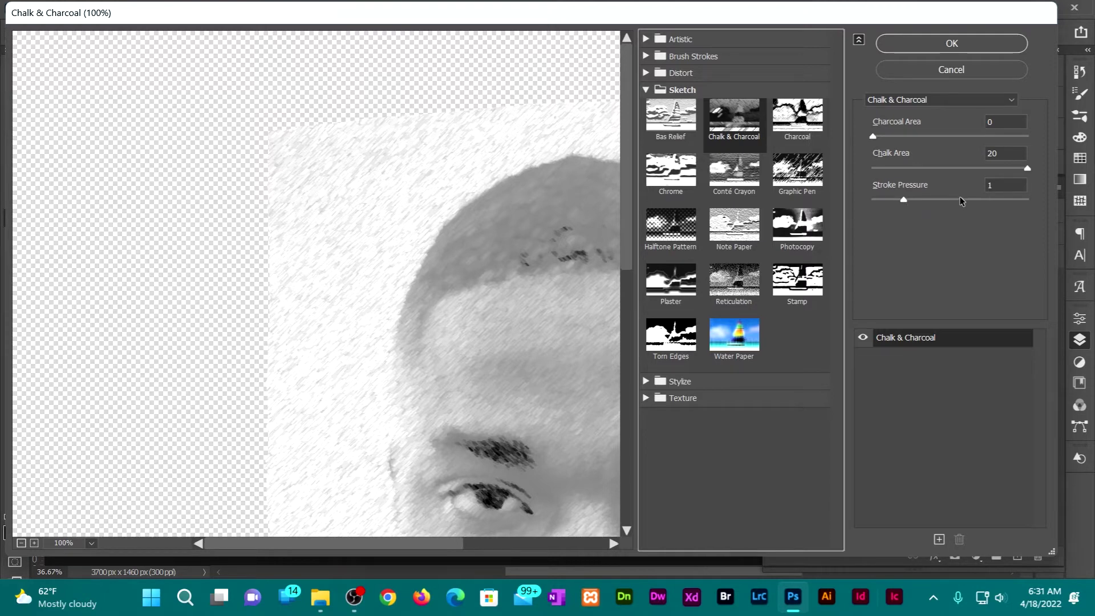
left_click(962, 51)
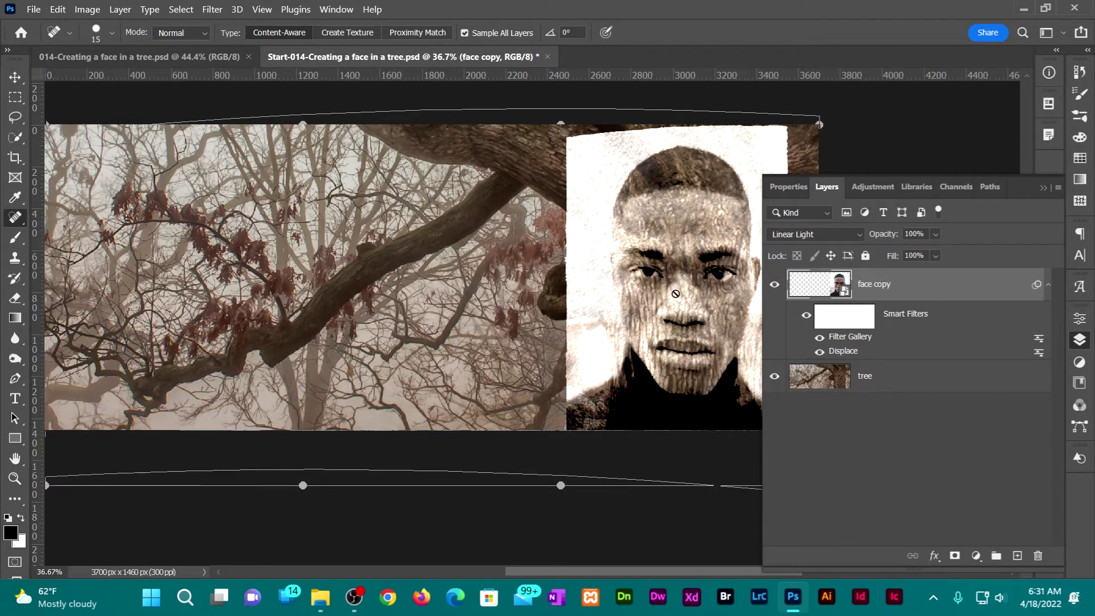
Set the opacity of the Filter Gallery smart filter on the face copy layer to 50%
double_click(1039, 340)
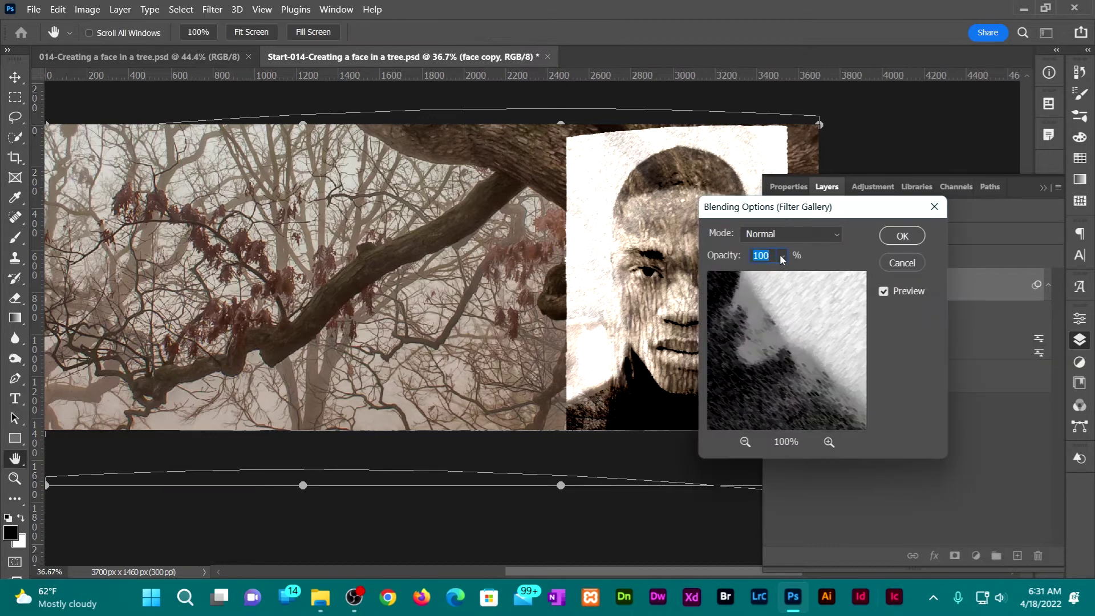
type("50")
left_click(902, 236)
key("j")
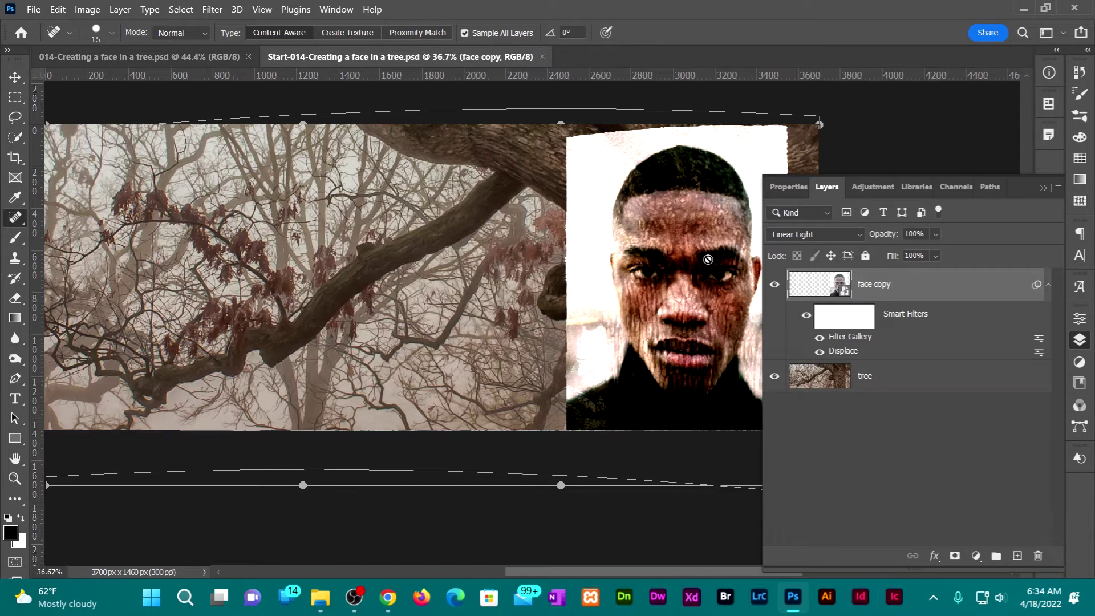
Apply a High Pass filter with a radius of 20 pixels to the face copy layer
left_click(209, 9)
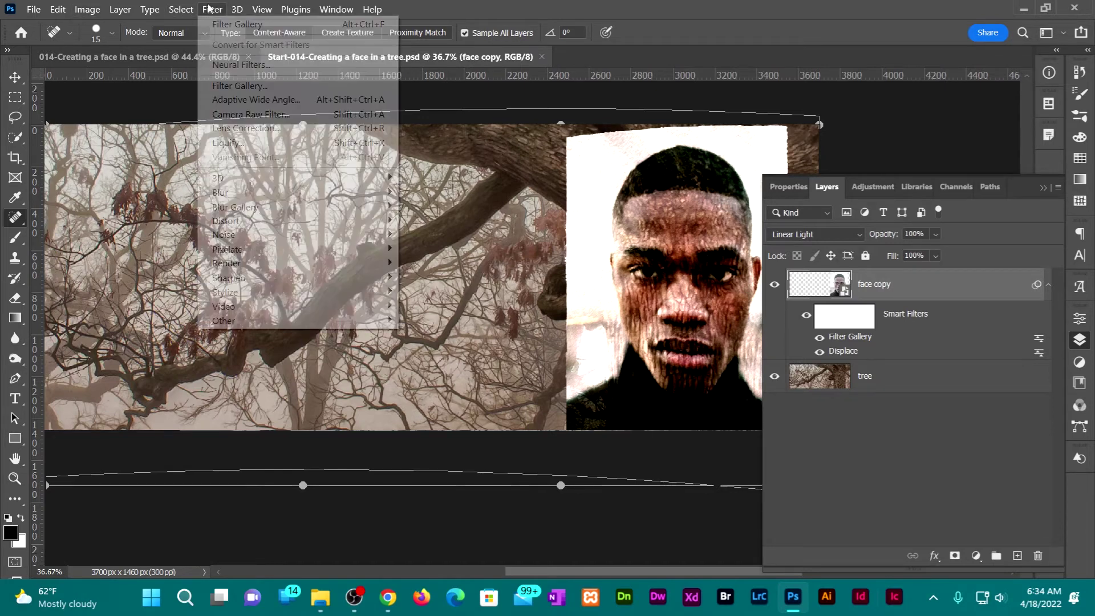
mouse_move(292, 321)
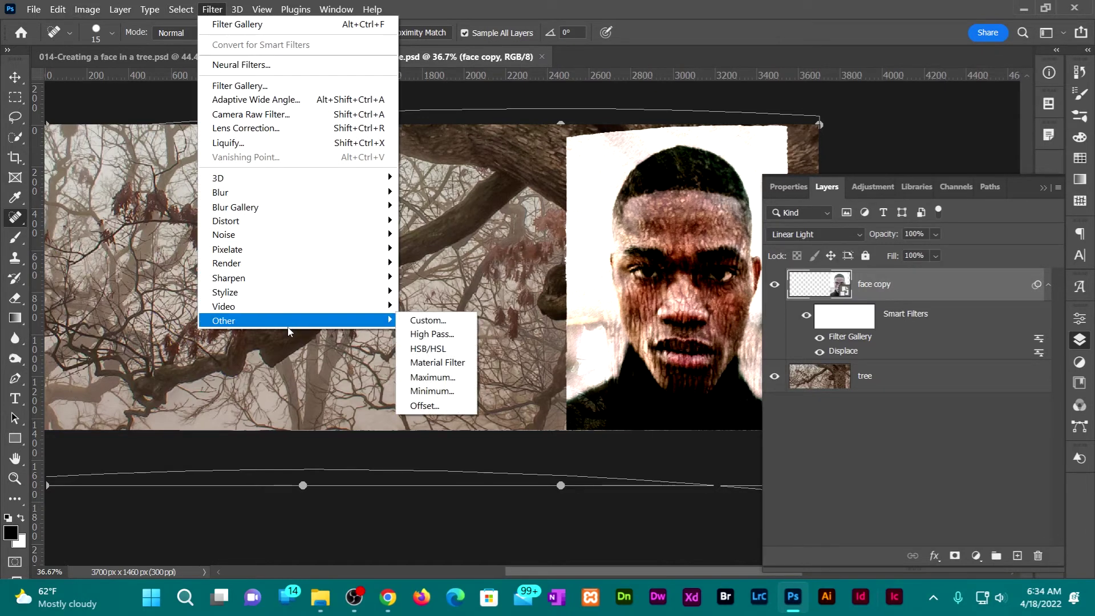
left_click(436, 334)
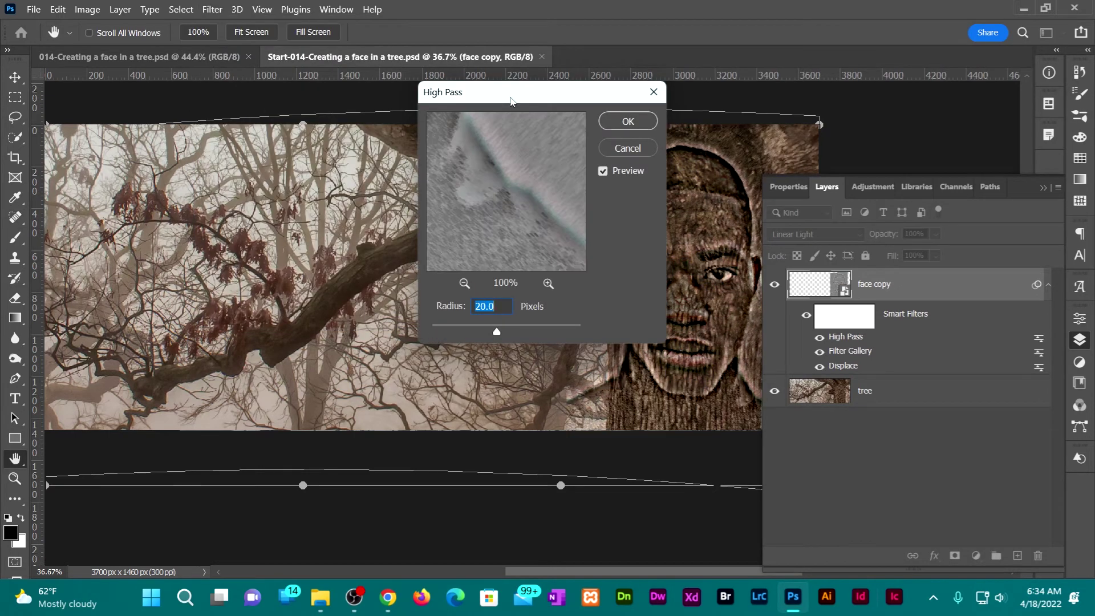
left_click_drag(511, 101, 259, 98)
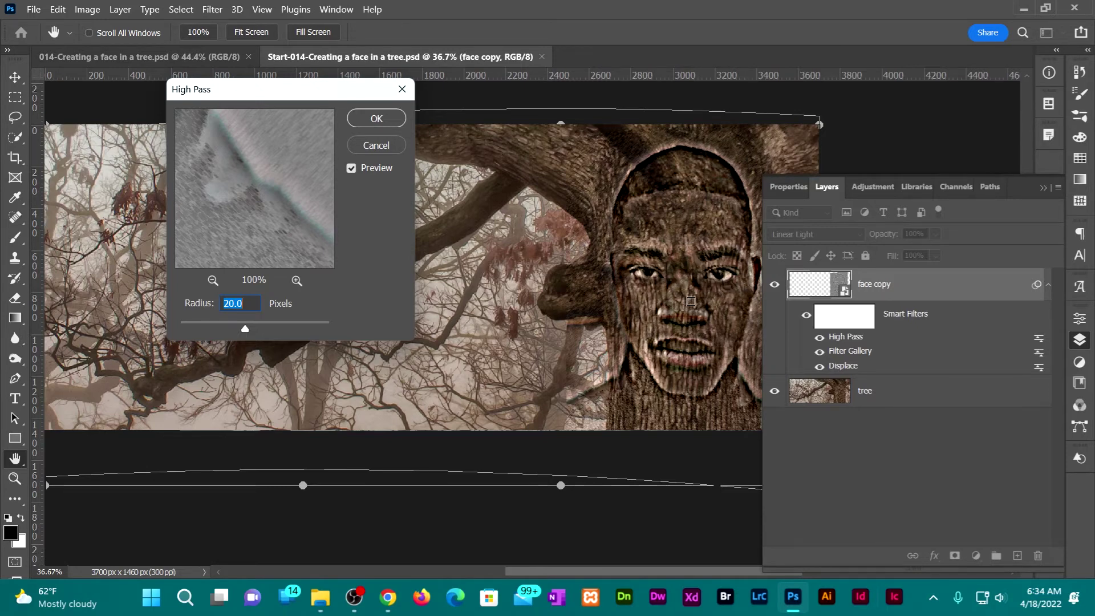
left_click(373, 120)
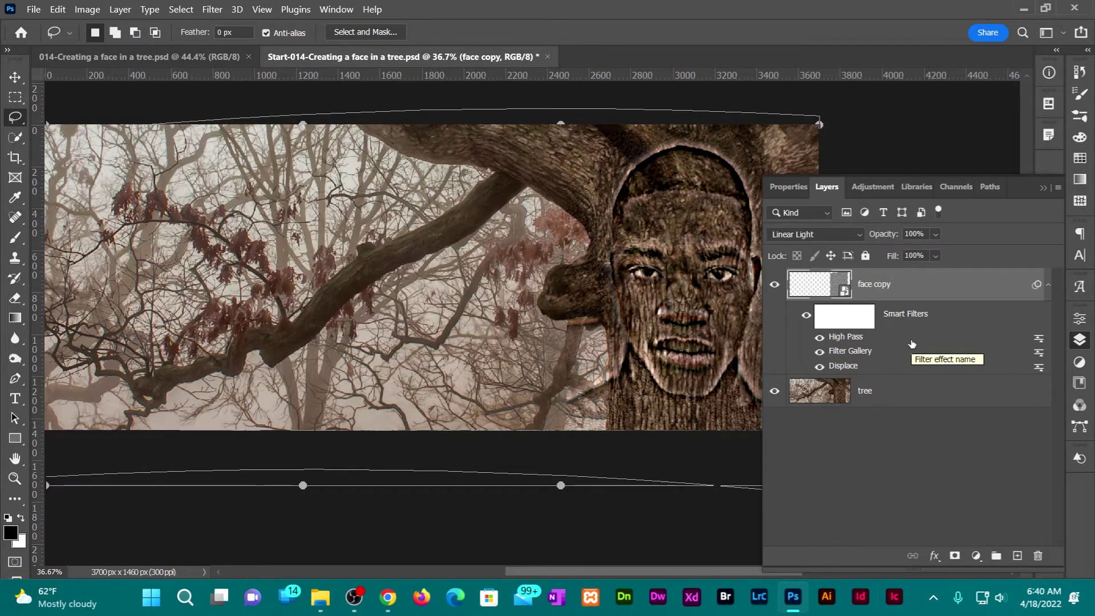
Set the opacity of the High Pass smart filter on the face copy layer to 50%
double_click(1038, 341)
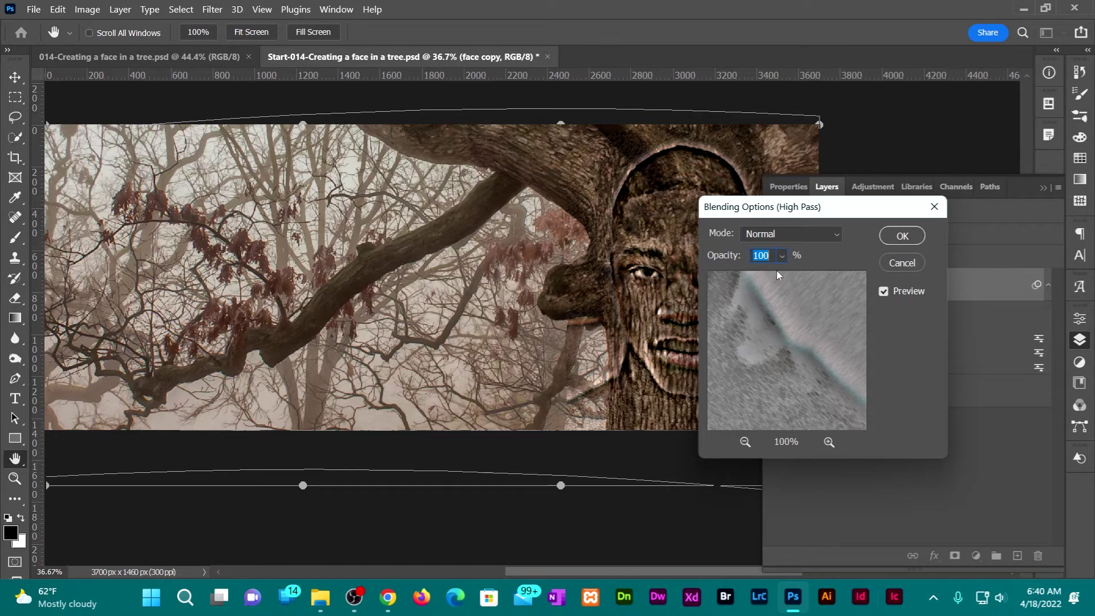
type("50")
key("Return")
key("l")
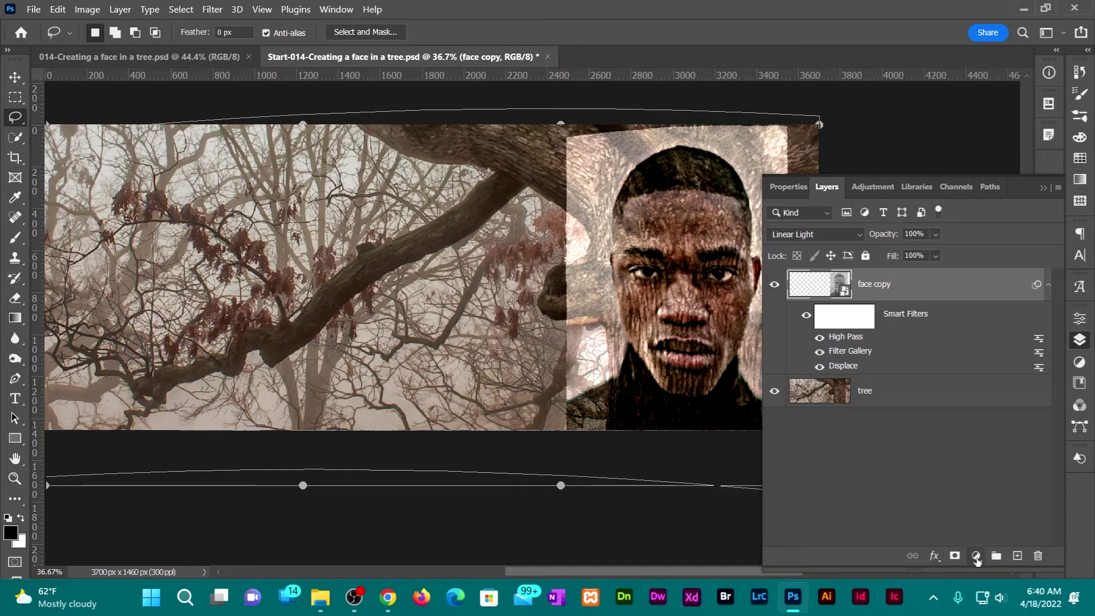
Add a Hue/Saturation adjustment clipped to the face copy layer, with the saturation lowered to its minimum
left_click(976, 557)
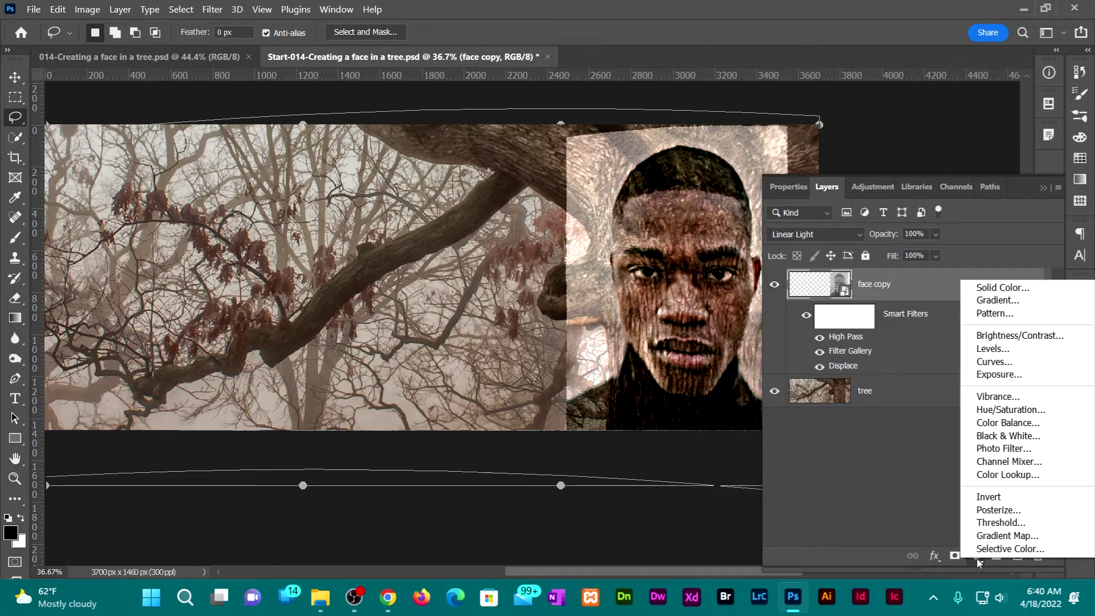
left_click(1030, 410)
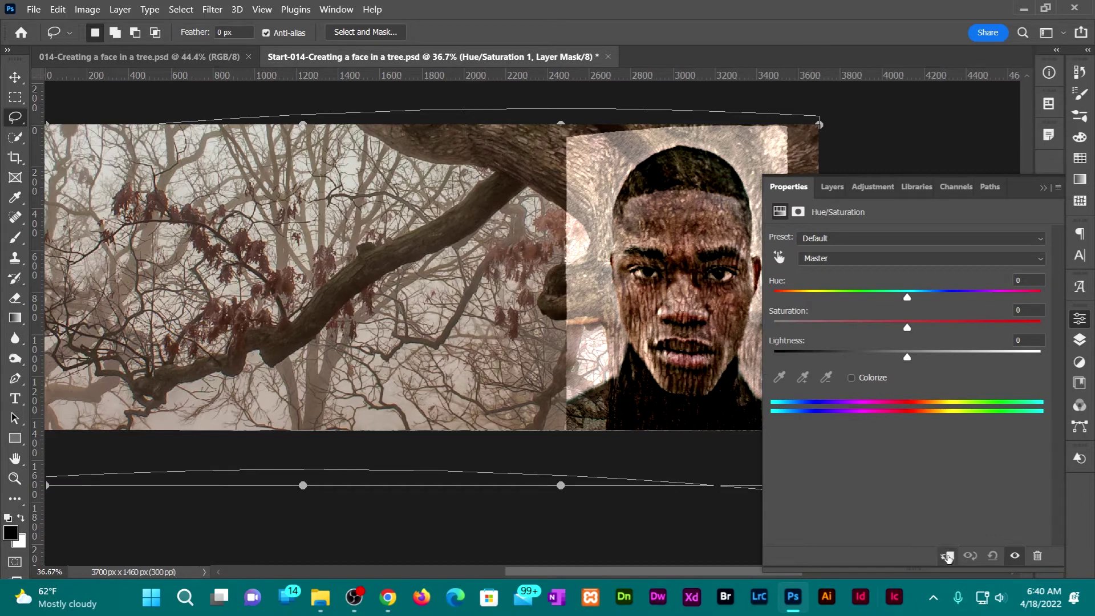
left_click(946, 556)
left_click_drag(907, 330, 752, 334)
left_click(1079, 340)
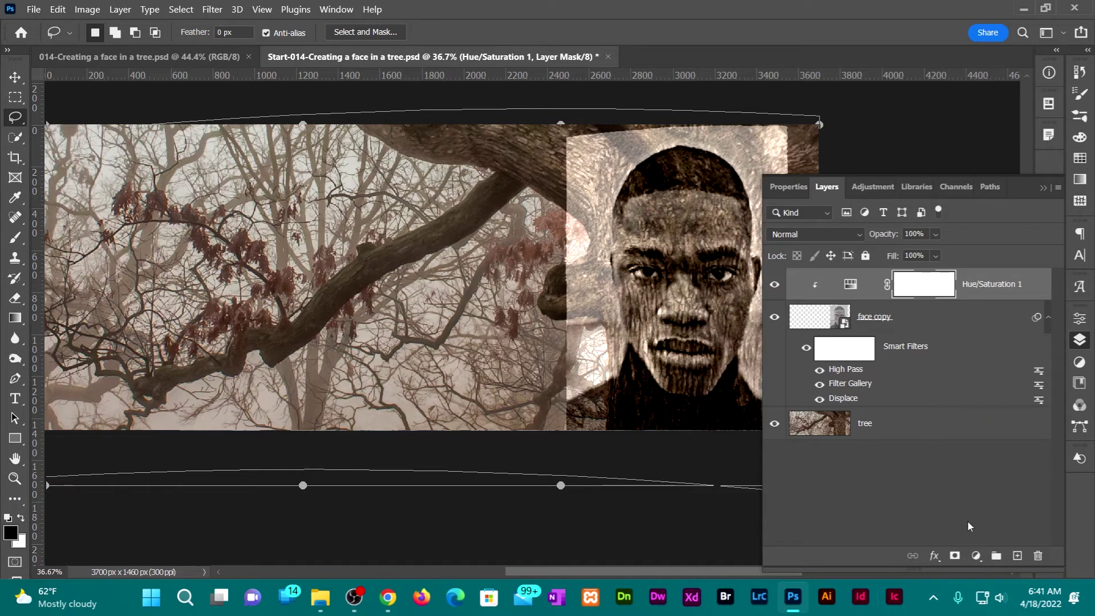
Add a layer mask to the face copy layer and paint a closed black outline around the facial features with a 100-pixel soft brush
key("alt+bracketleft")
left_click(953, 557)
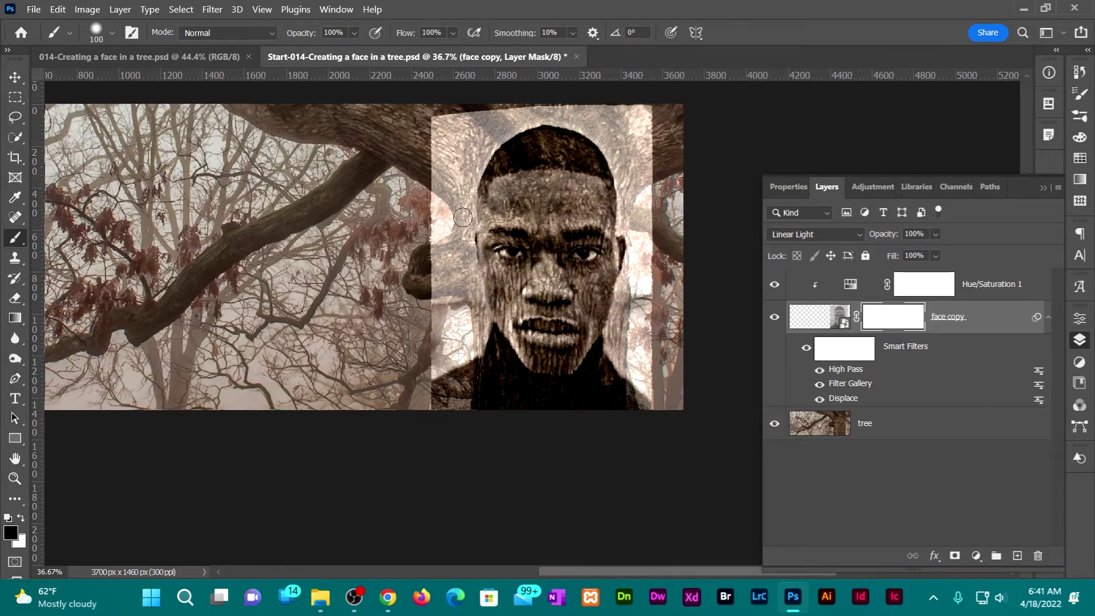
mouse_move(473, 218)
left_mouse_down()
mouse_move(619, 216)
mouse_move(624, 253)
mouse_move(603, 357)
mouse_move(541, 388)
mouse_move(481, 322)
mouse_move(462, 212)
mouse_move(513, 377)
mouse_move(609, 347)
mouse_move(596, 367)
left_mouse_up()
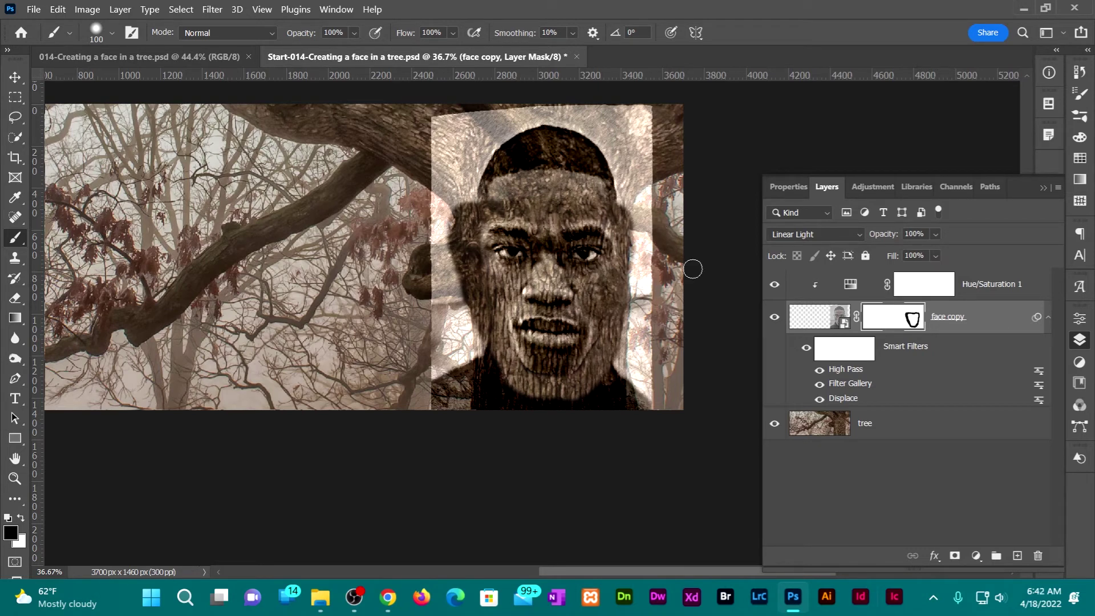
Show the face copy mask on its own, lasso along the middle of the painted black outline, and invert the selection
left_click(893, 319, "alt")
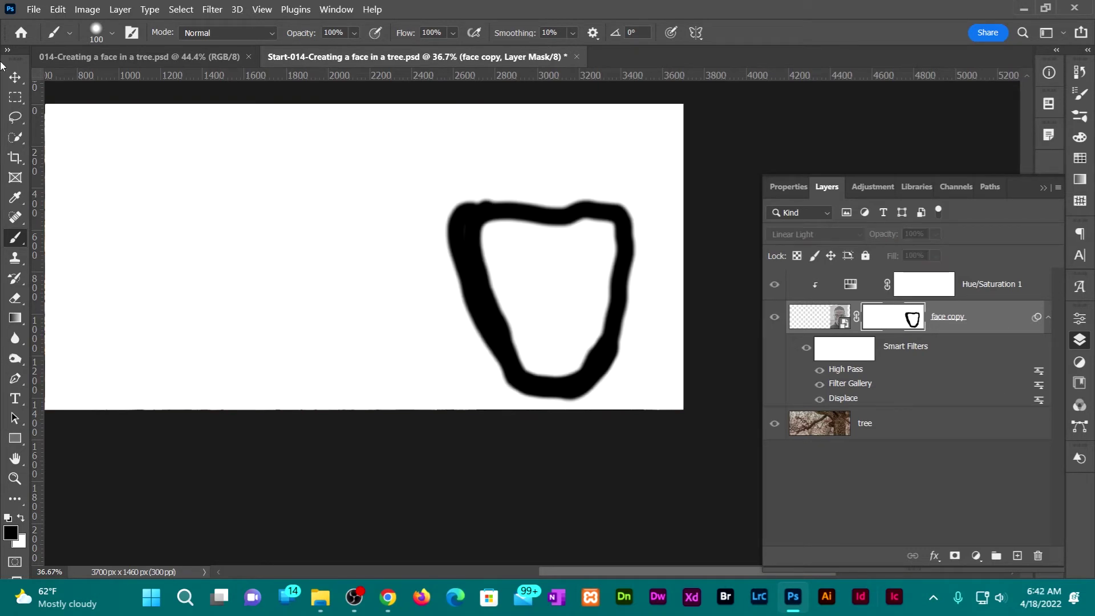
left_click(15, 119)
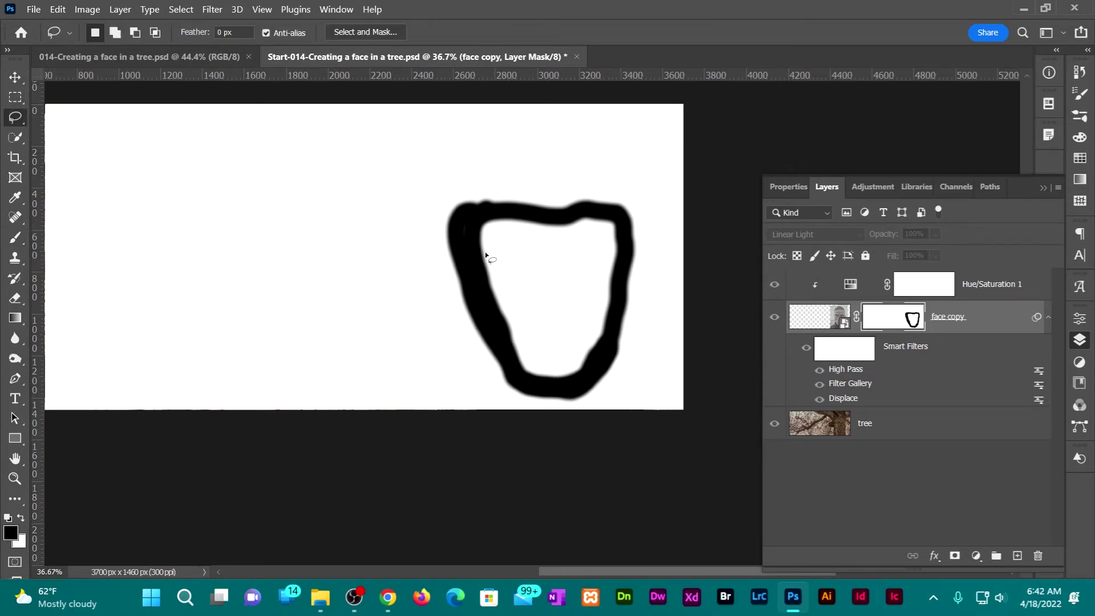
mouse_move(474, 227)
left_mouse_down()
mouse_move(497, 335)
mouse_move(602, 344)
mouse_move(621, 232)
mouse_move(600, 208)
mouse_move(503, 210)
mouse_move(475, 227)
left_mouse_up()
left_click(181, 10)
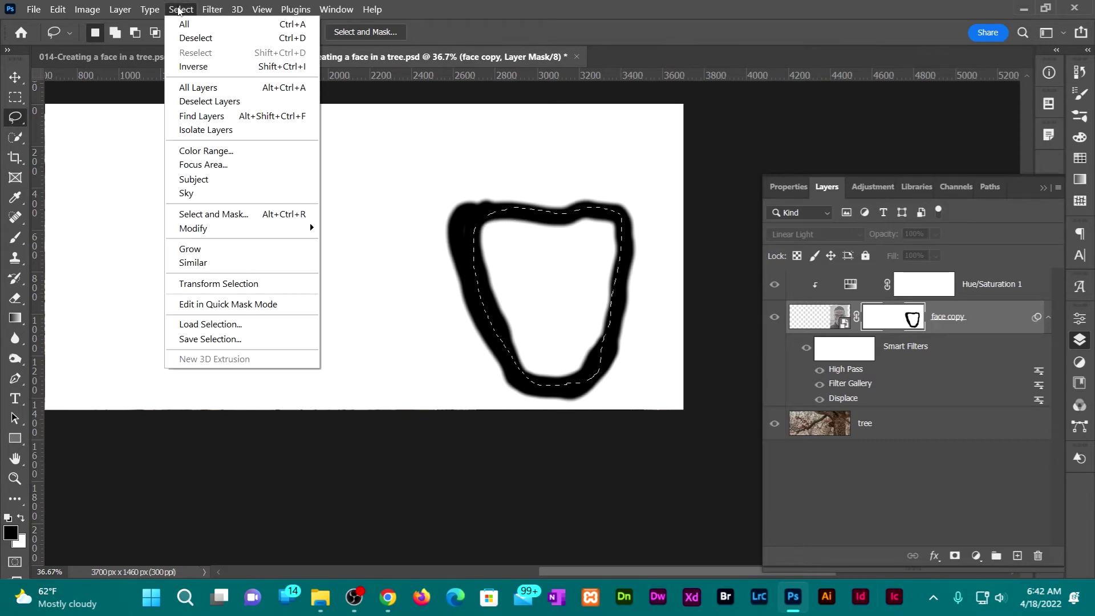
left_click(193, 66)
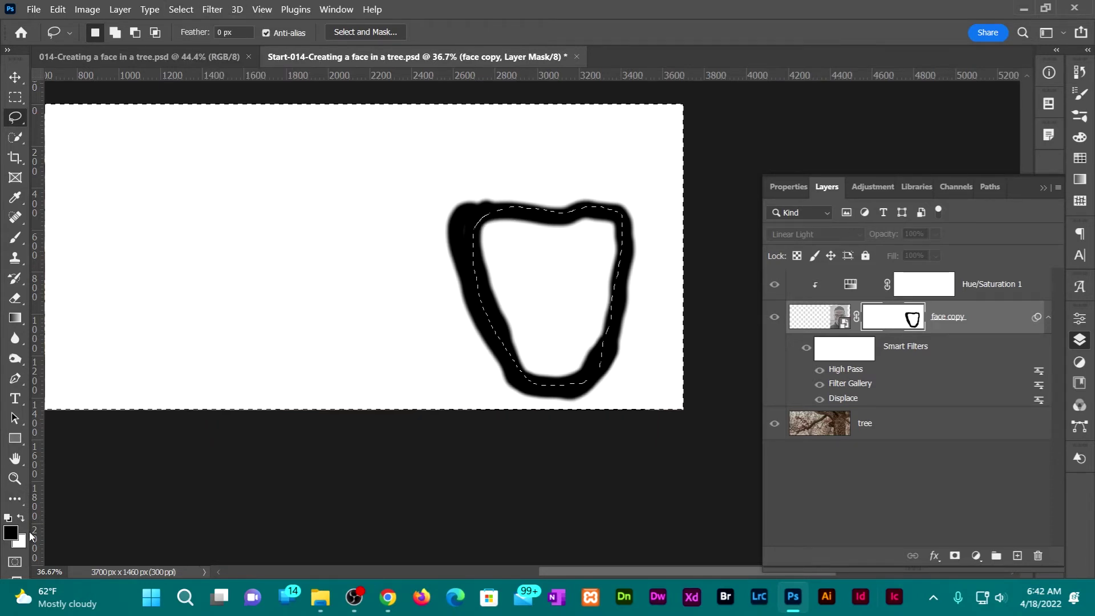
Fill the mask area outside the face outline with black, deselect, and return to the normal image view
key("alt+BackSpace")
key("alt+BackSpace")
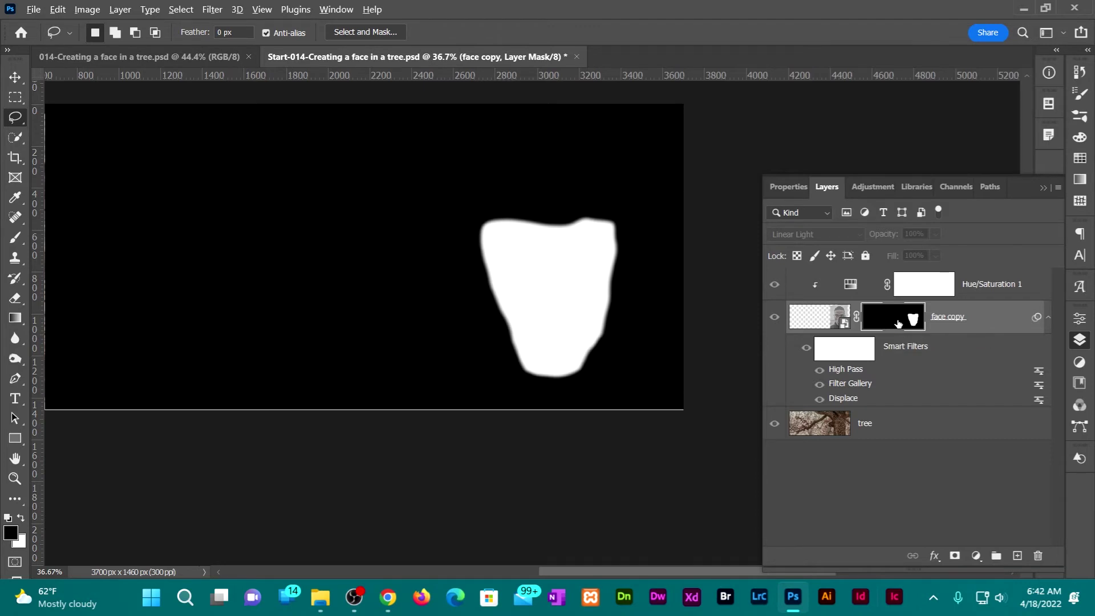
left_click(898, 323, "alt")
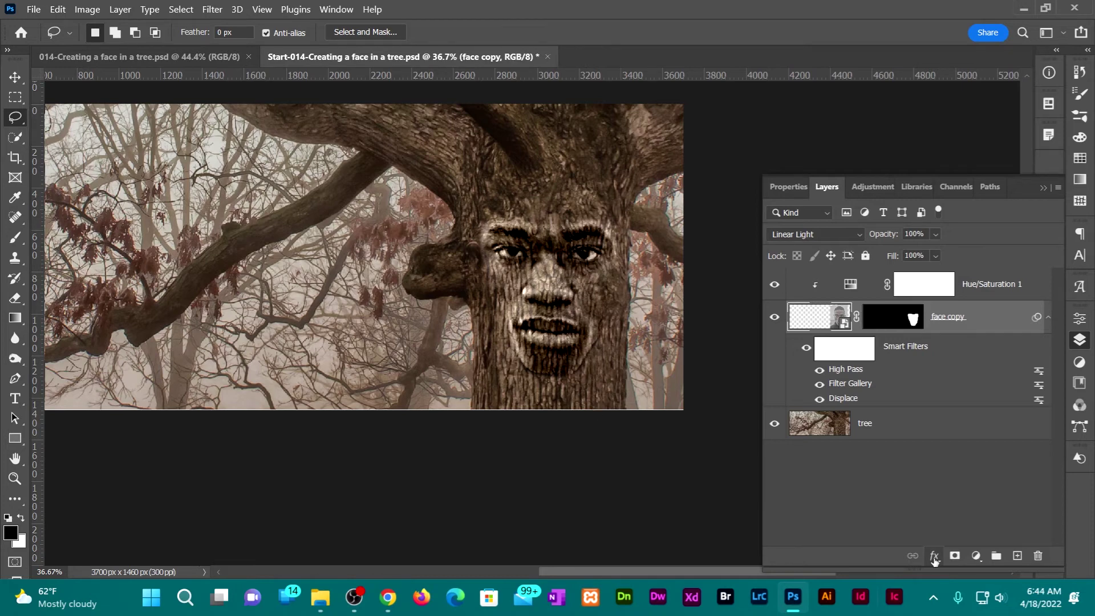
Add a Color Overlay to the face copy layer in Lighten mode at 100% opacity, using a dark brown sampled from the tree bark
left_click(934, 557)
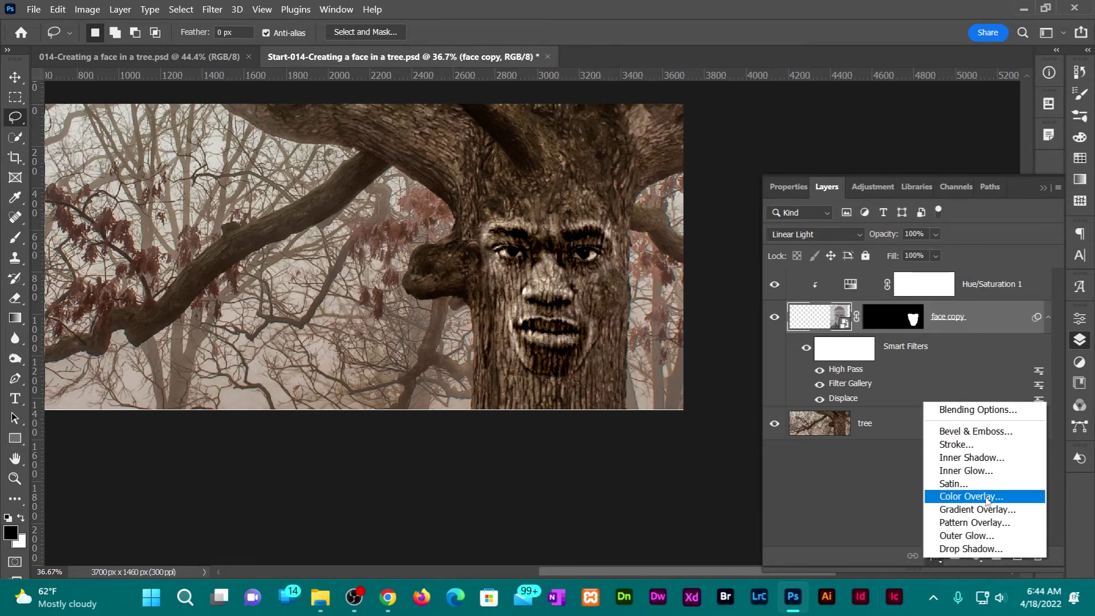
left_click(987, 497)
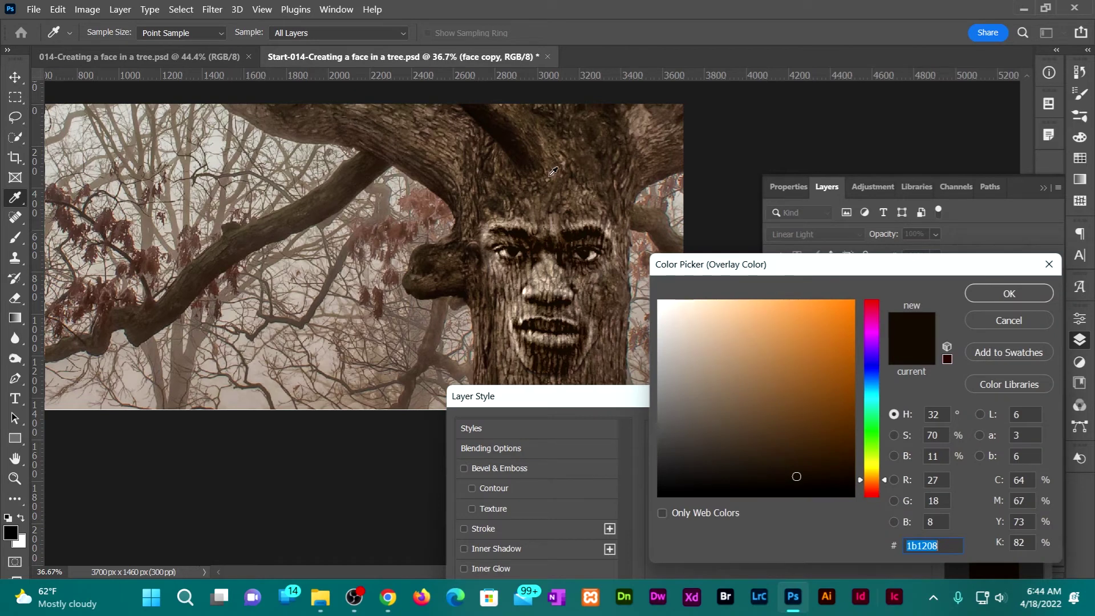
left_click(522, 159)
left_click(1009, 293)
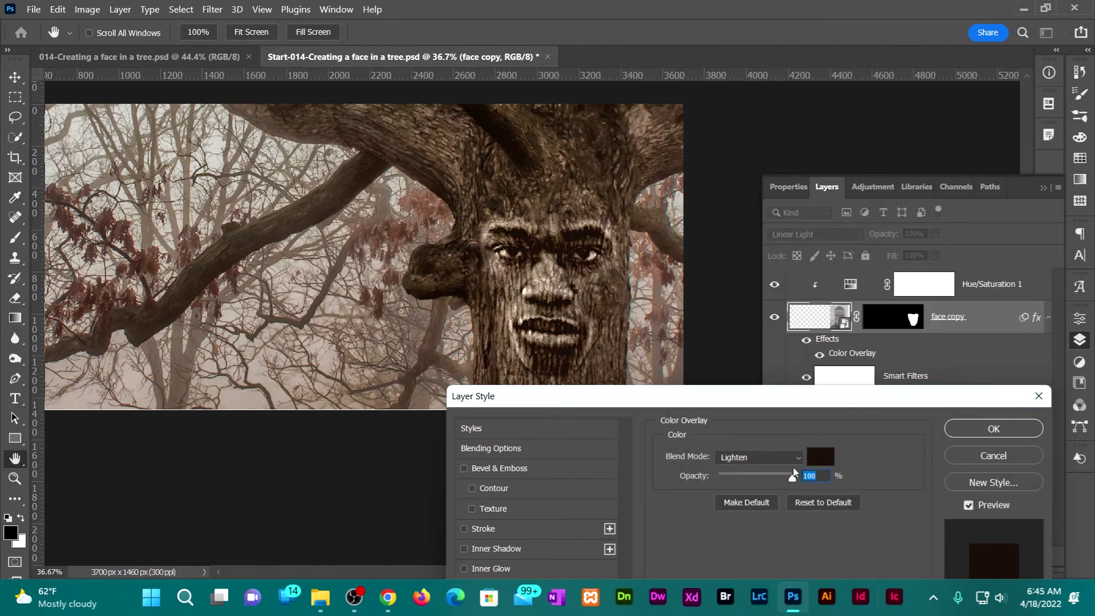
left_click(994, 428)
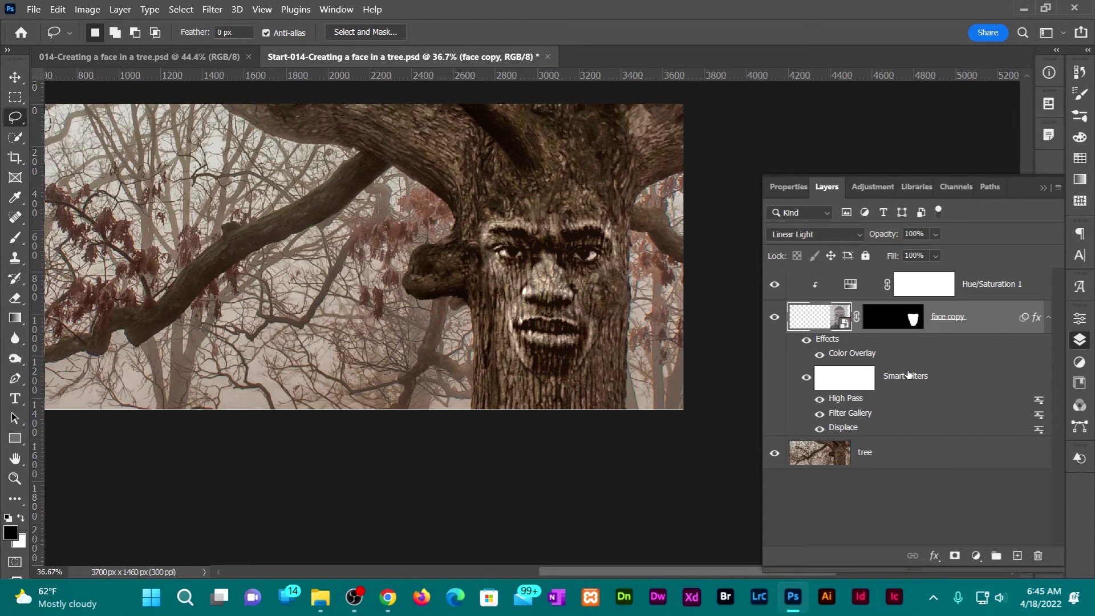
Load the face copy layer mask as a selection and expand it by 30 pixels
left_click(911, 319, "ctrl")
left_click(180, 9)
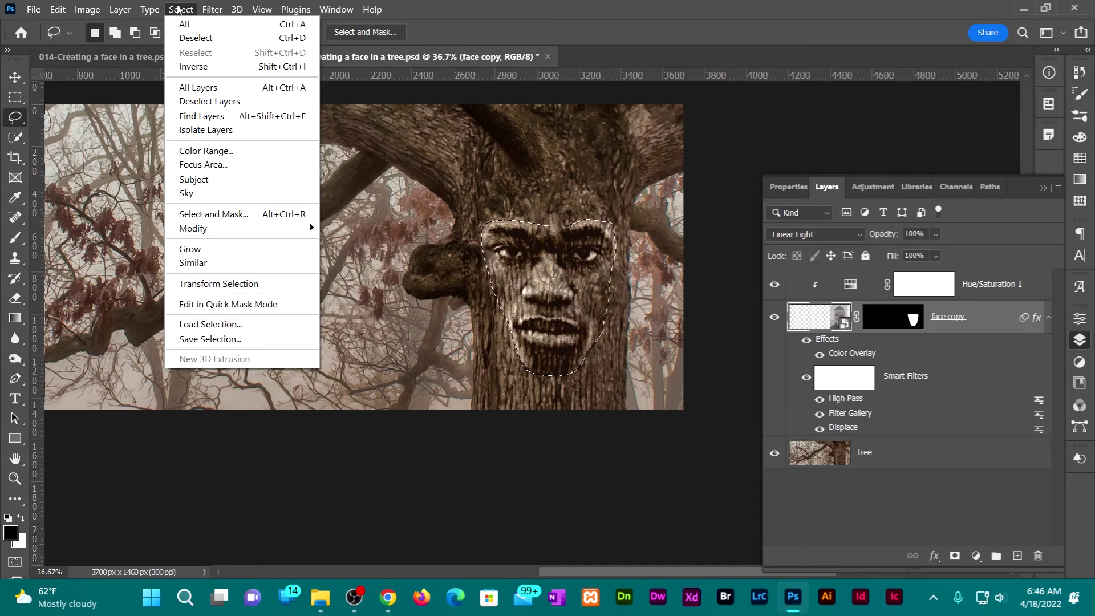
mouse_move(265, 229)
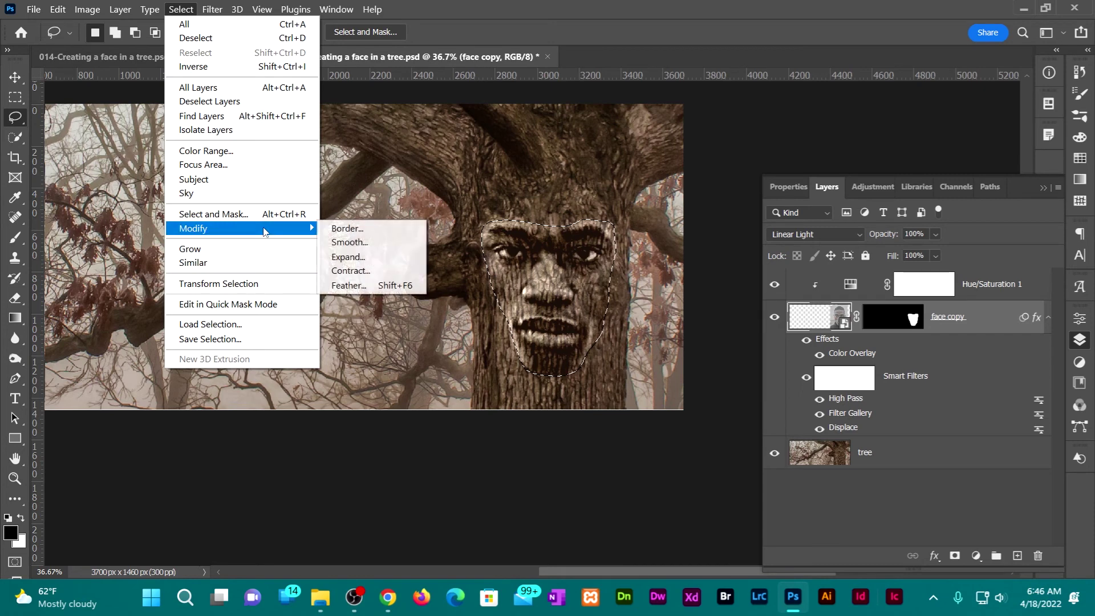
left_click(366, 258)
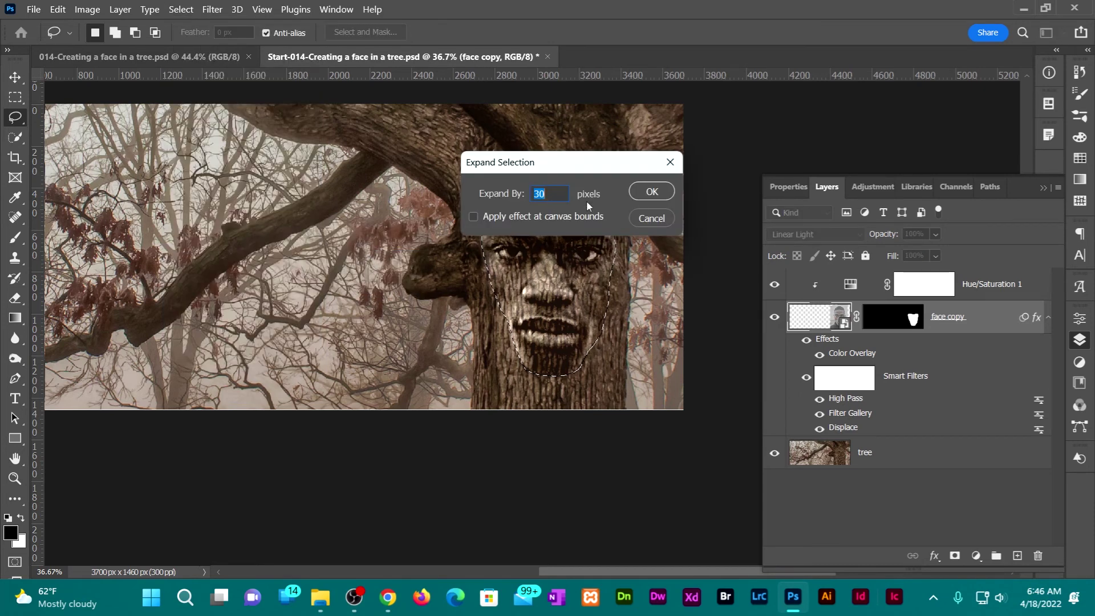
left_click(659, 191)
Copy the selected bark area from the tree layer to a new layer named color
left_click(930, 453)
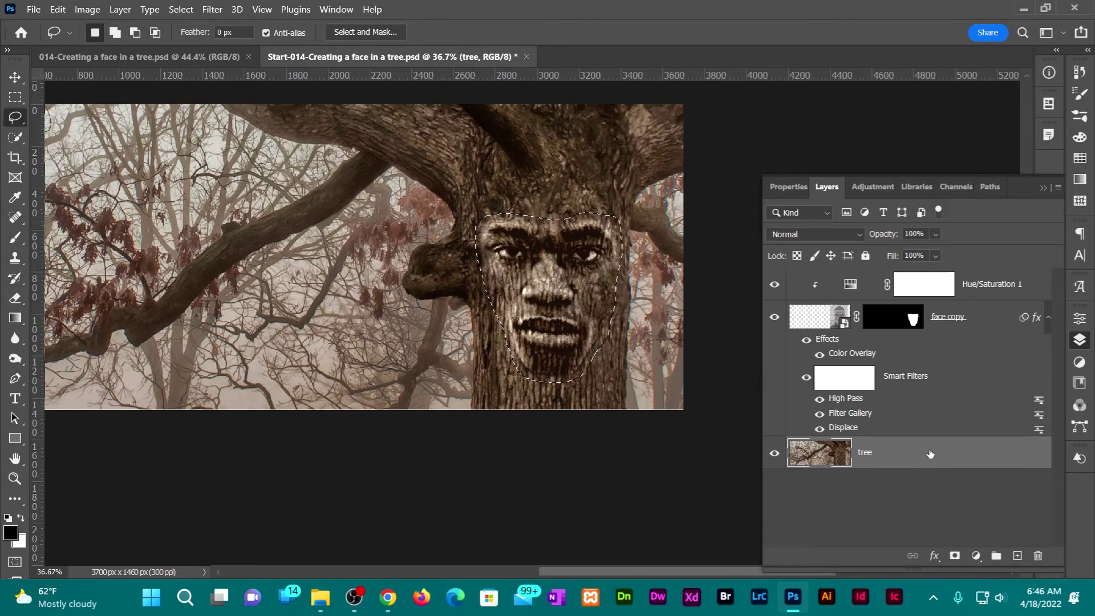
key("ctrl+shift+n")
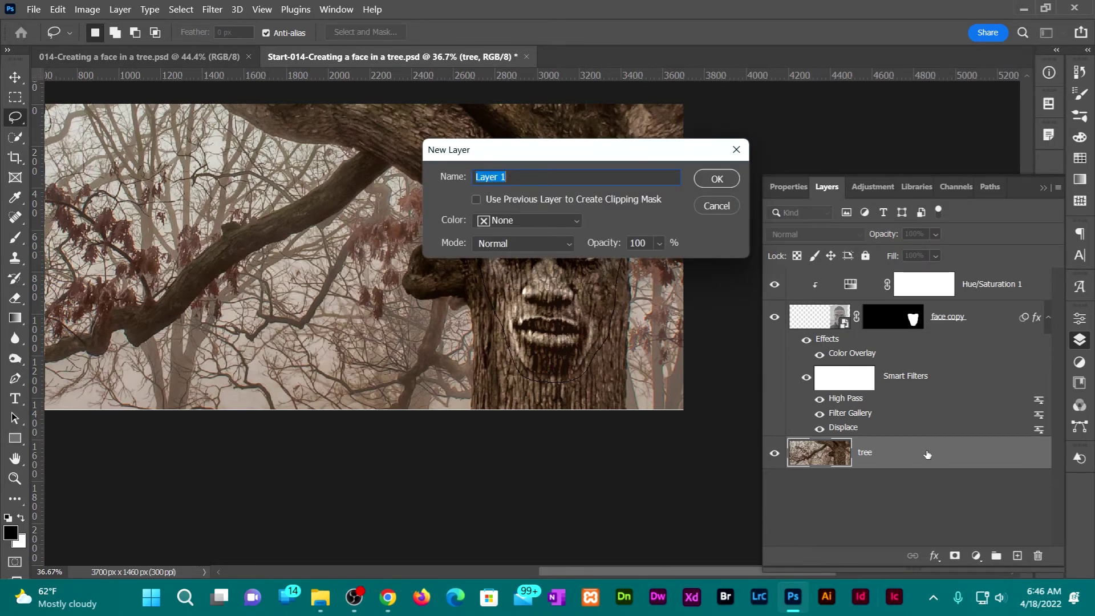
type("color")
key("Return")
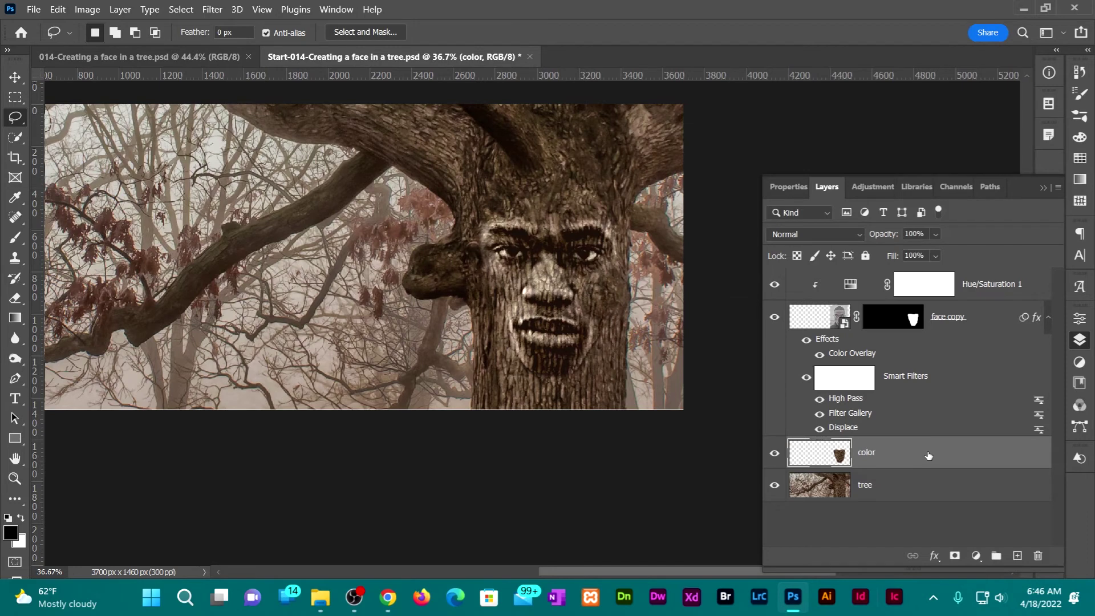
Move the color layer to the top of the layer stack and set it to Darken mode at 50% opacity
left_click_drag(970, 462, 906, 266)
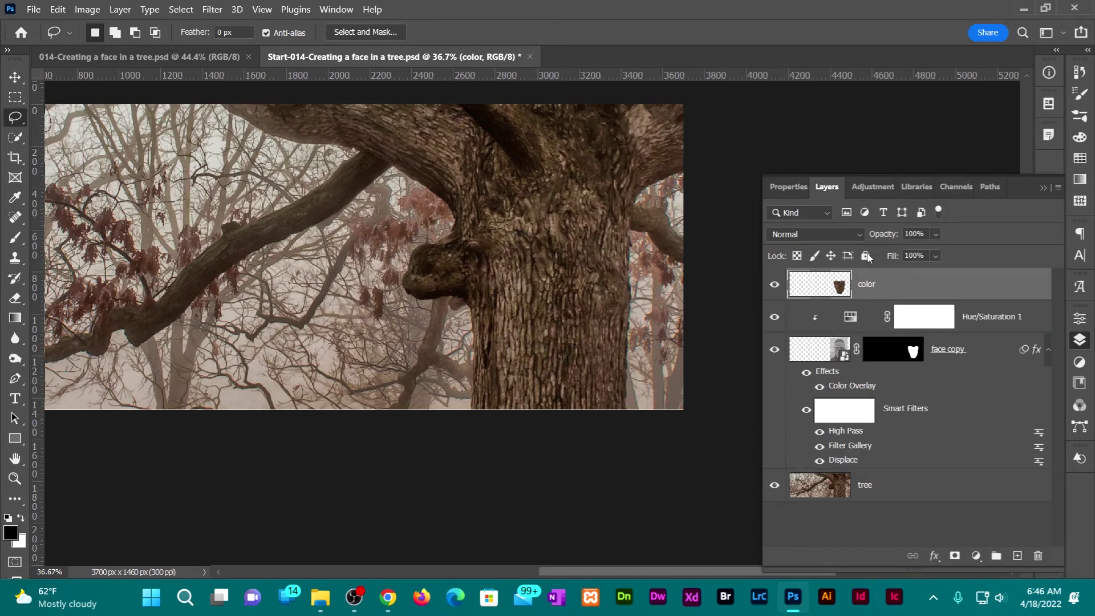
left_click(857, 234)
left_click(806, 229)
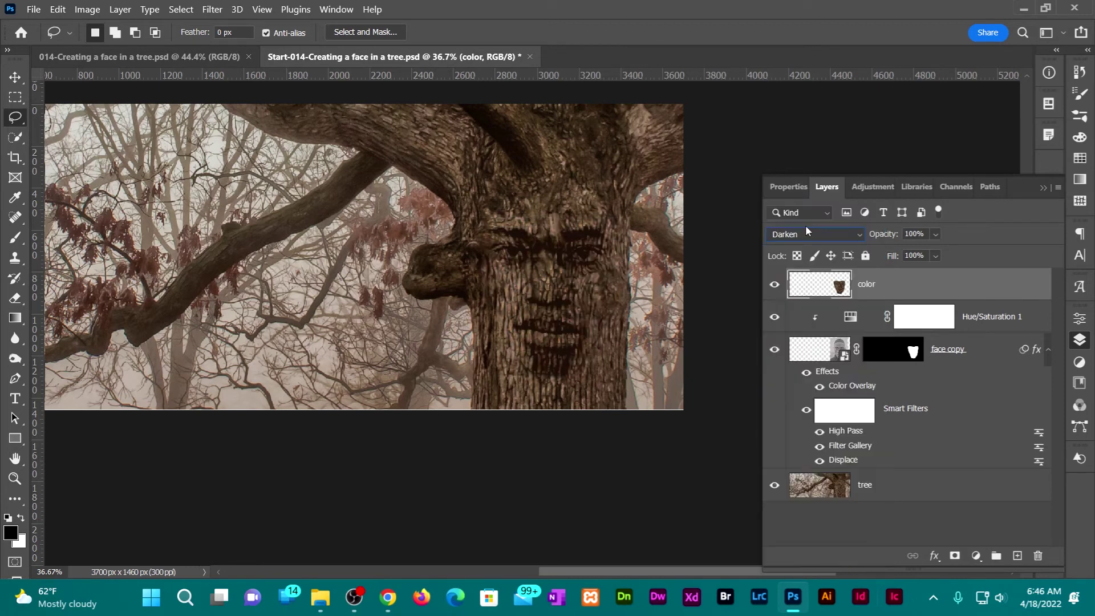
left_click(925, 234)
type("50")
key("Return")
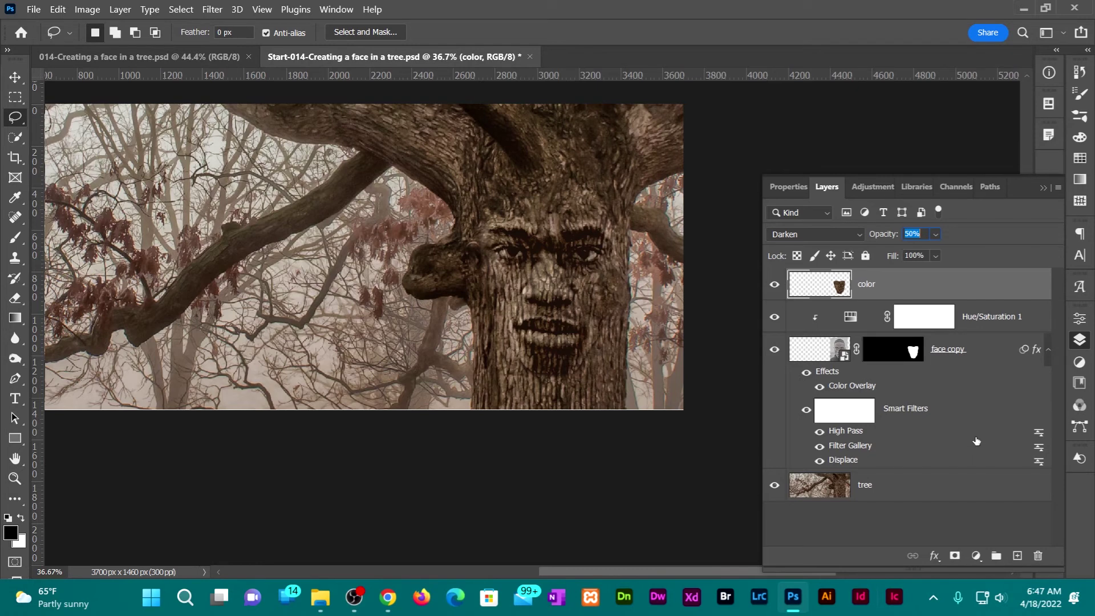
Add a layer mask to the color layer and paint black over the eyebrows, eyes, nose and mouth with the 100-pixel soft brush
left_click(954, 556)
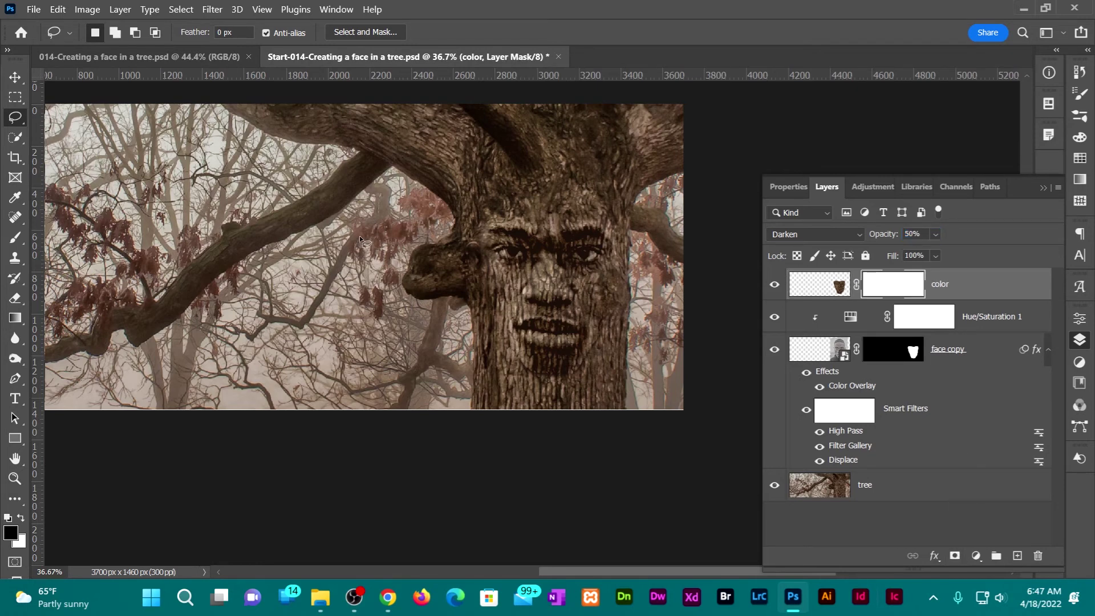
key("b")
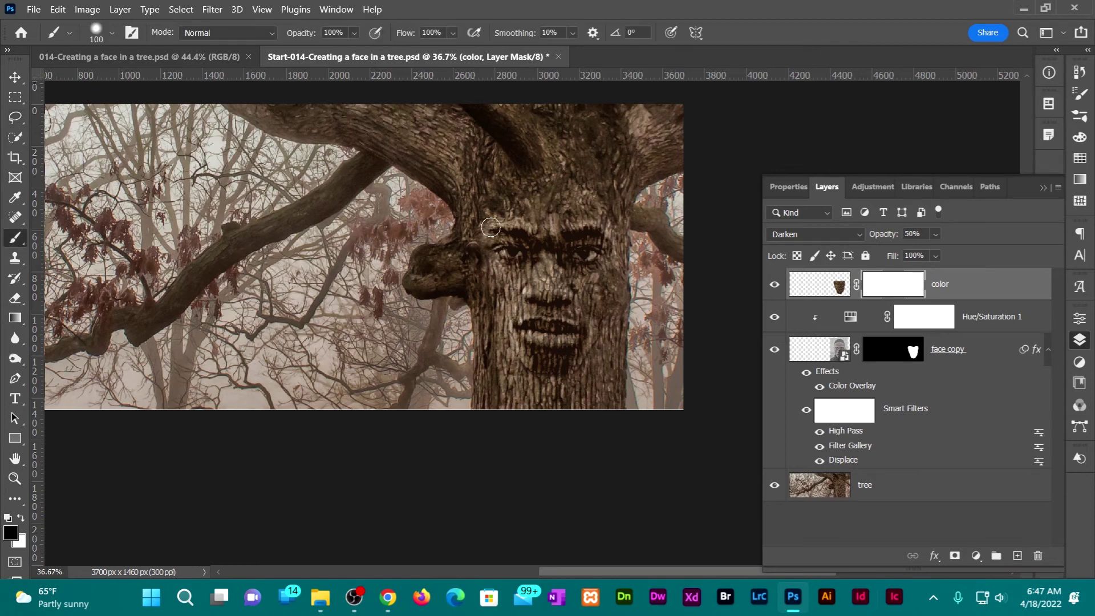
mouse_move(491, 226)
left_mouse_down()
mouse_move(608, 229)
mouse_move(588, 257)
left_mouse_up()
mouse_move(506, 252)
left_mouse_down()
mouse_move(534, 268)
mouse_move(549, 249)
mouse_move(546, 303)
mouse_move(546, 251)
mouse_move(524, 301)
mouse_move(562, 299)
mouse_move(515, 327)
mouse_move(554, 317)
mouse_move(586, 334)
mouse_move(550, 352)
mouse_move(519, 343)
mouse_move(518, 332)
mouse_move(569, 351)
left_mouse_up()
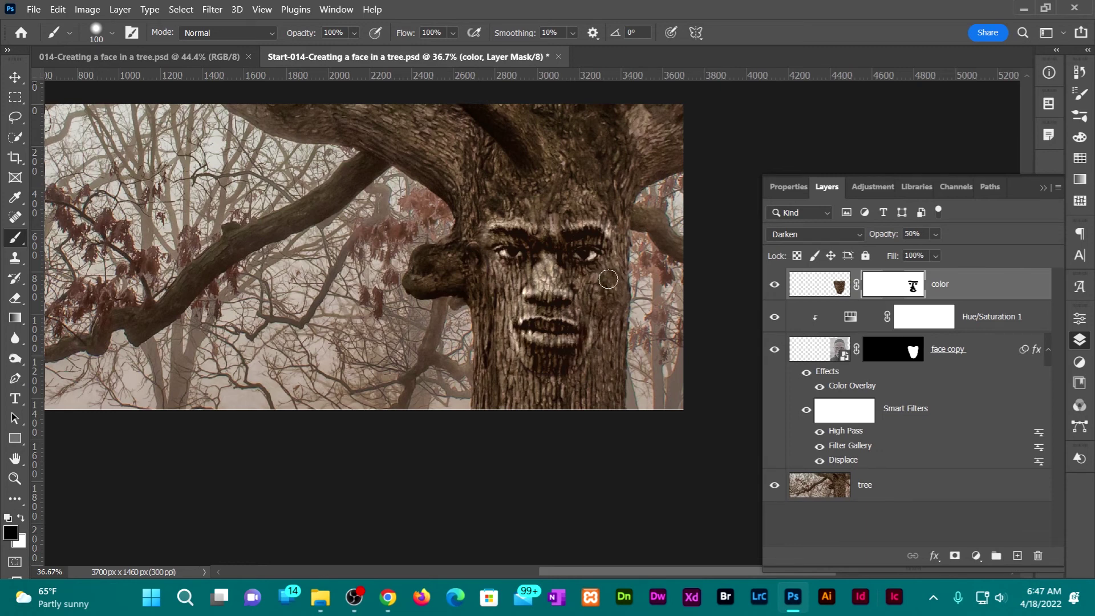
Add a black Multiply Drop Shadow to the face copy layer with 50% opacity, 135° angle, 40 px distance, 0% spread and 30 px size
double_click(866, 390)
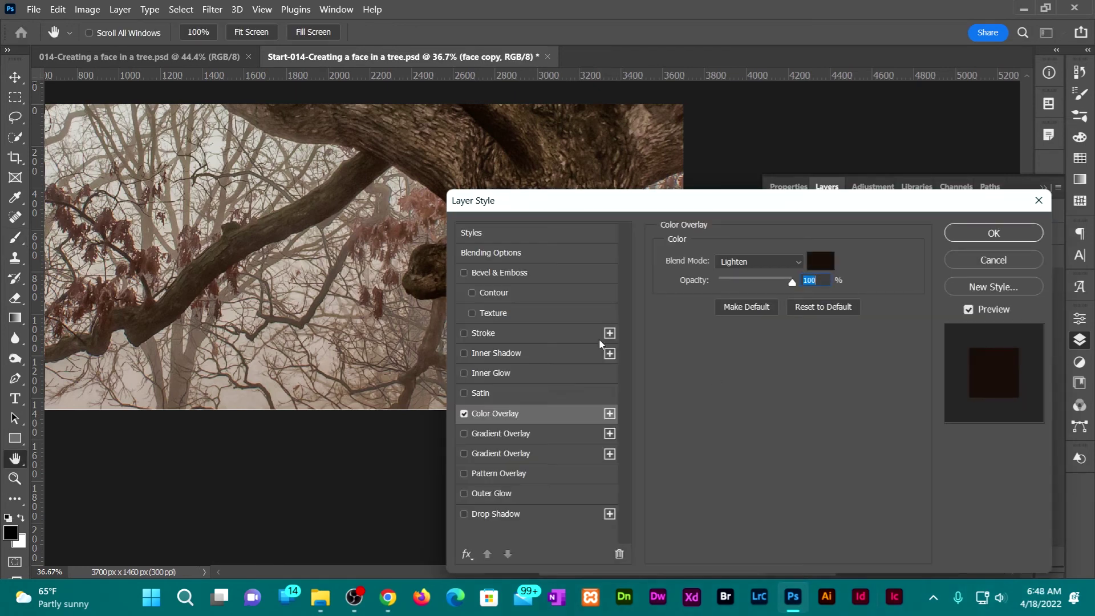
left_click(499, 514)
left_click_drag(724, 204, 943, 139)
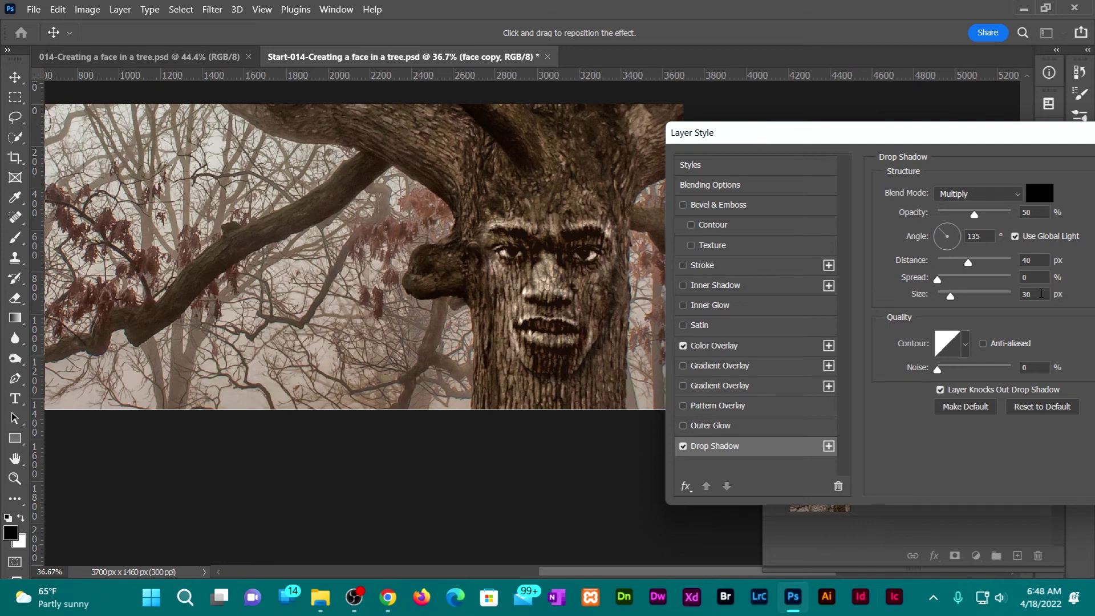
left_click_drag(1035, 150, 675, 245)
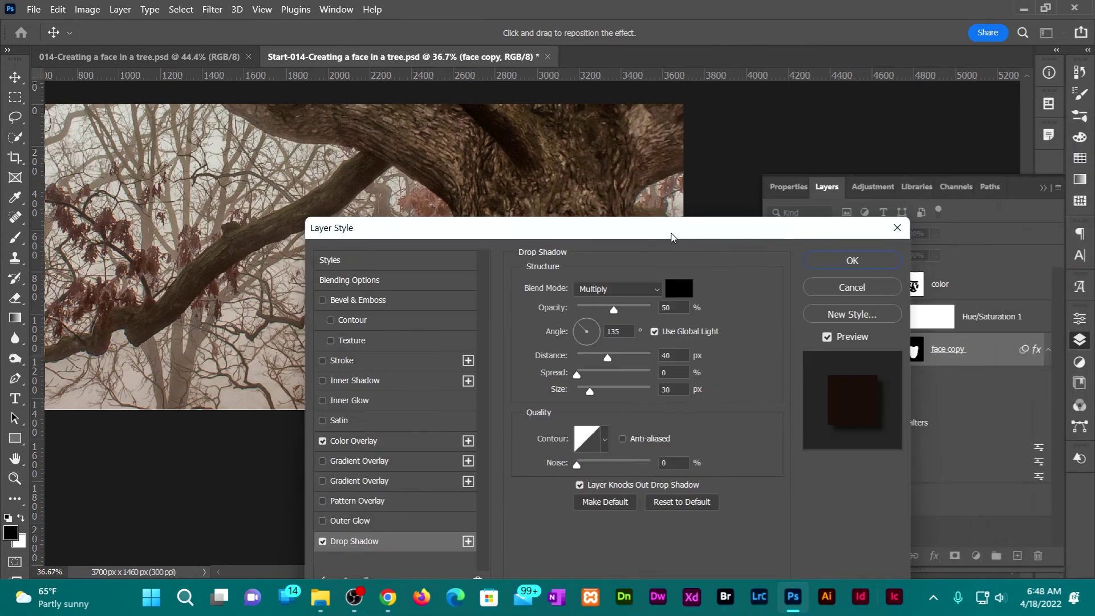
left_click(852, 261)
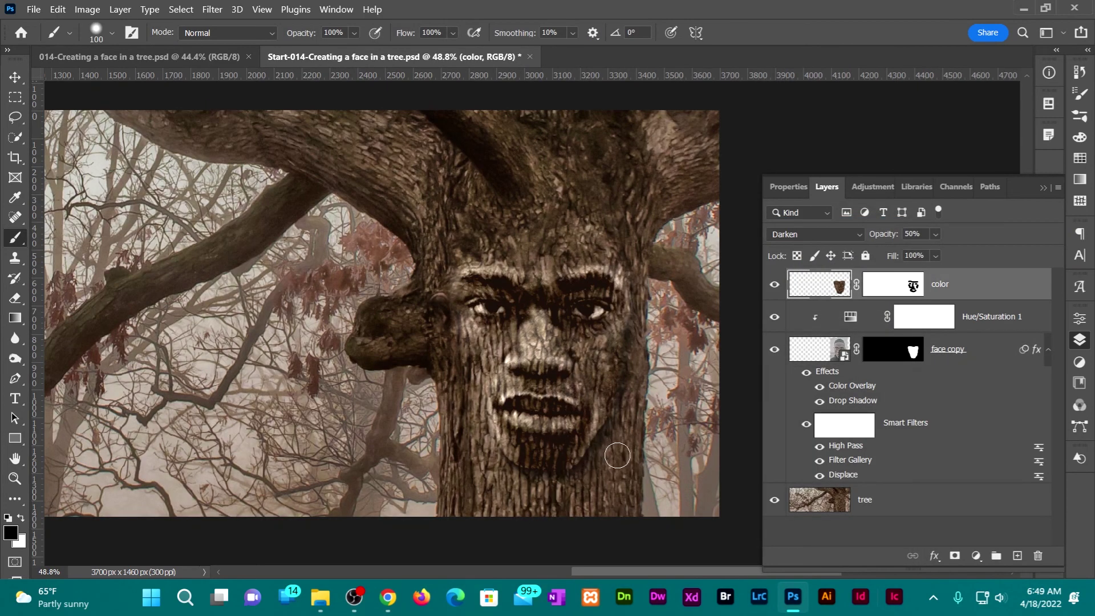
Split the face copy layer's Blend If white slider for the underlying layer to 49 / 225, and show the image in full screen mode
double_click(995, 350)
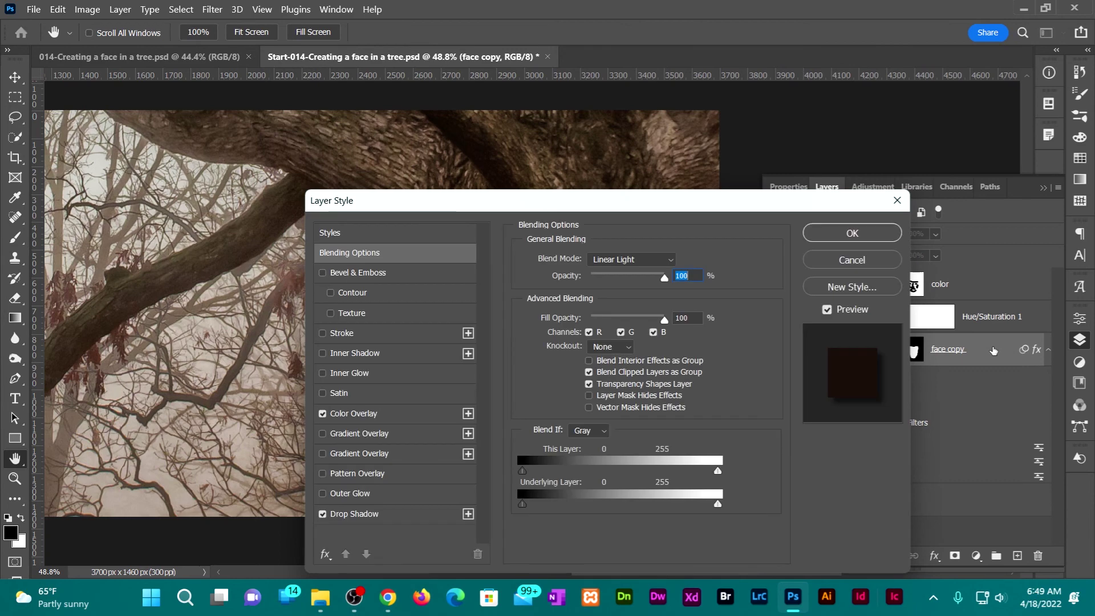
left_click_drag(748, 203, 291, 110)
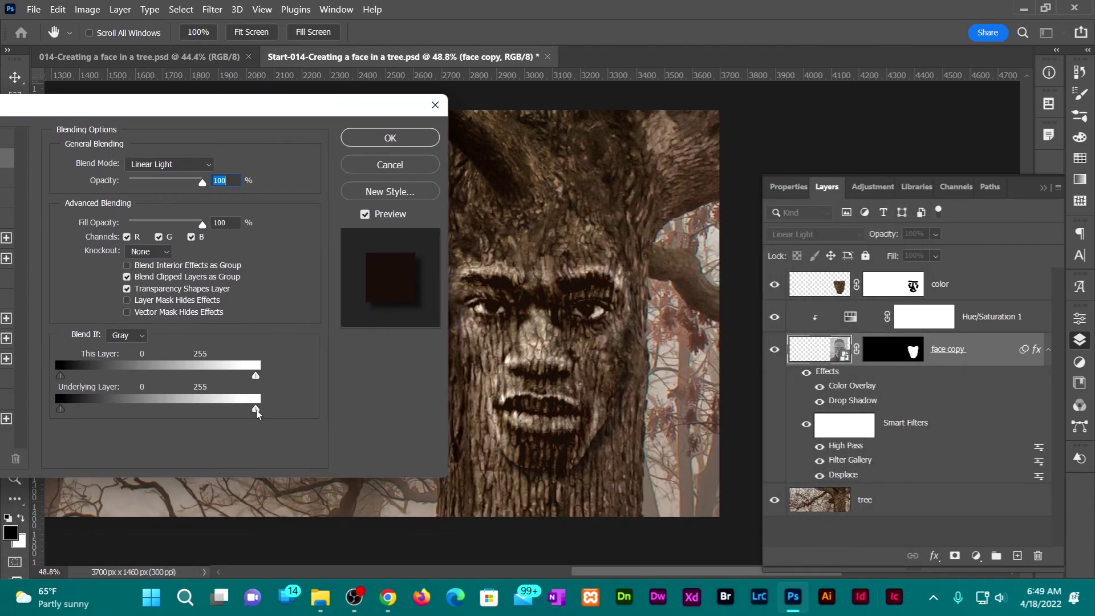
left_click_drag(255, 411, 233, 413)
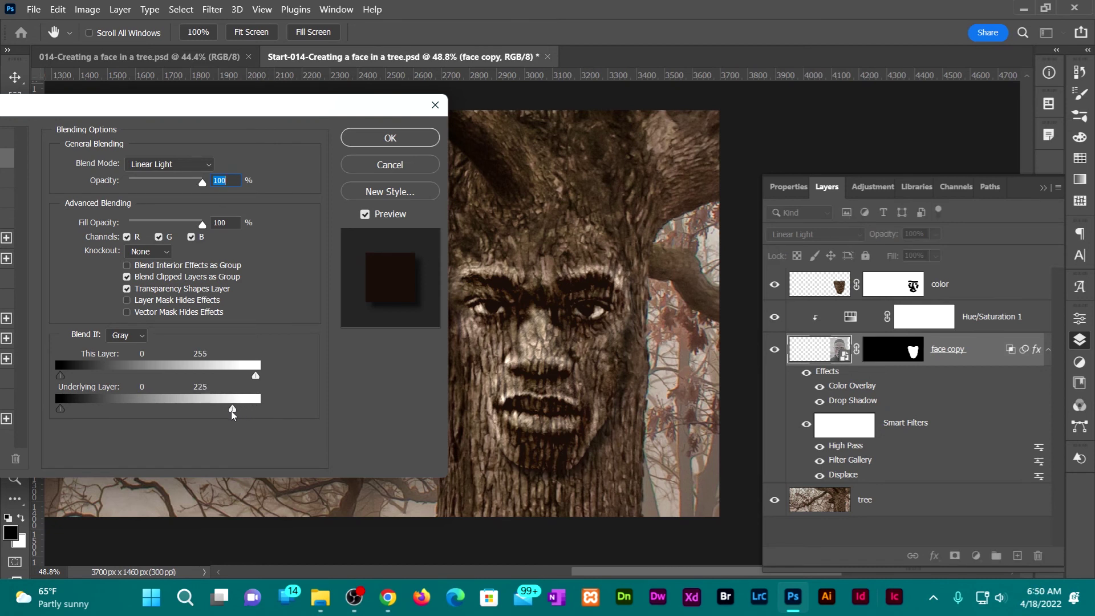
key("alt")
left_click_drag(174, 411, 97, 410)
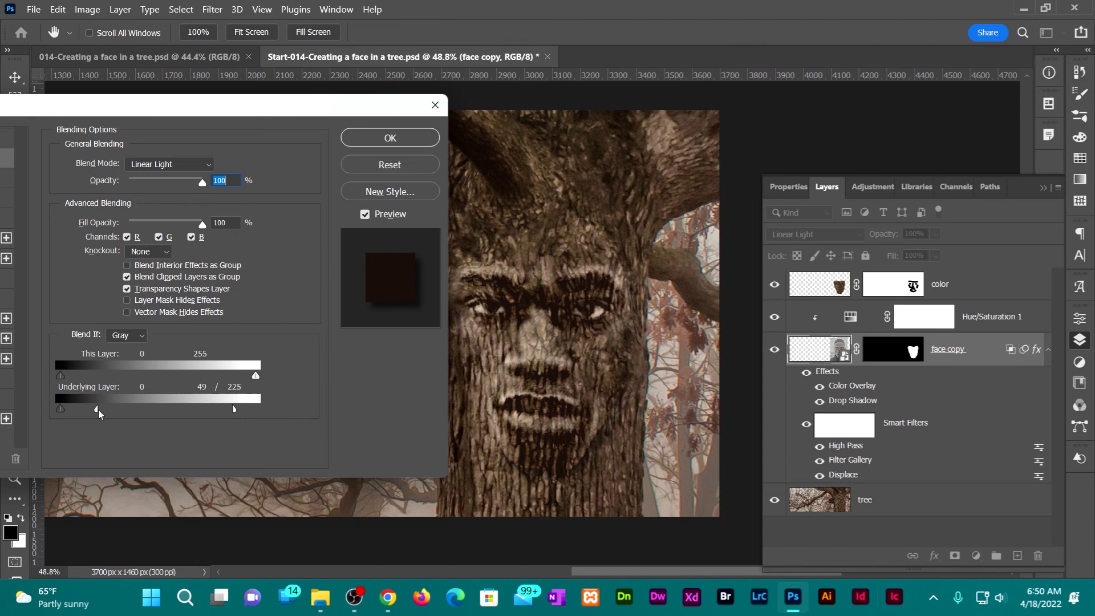
left_click(372, 137)
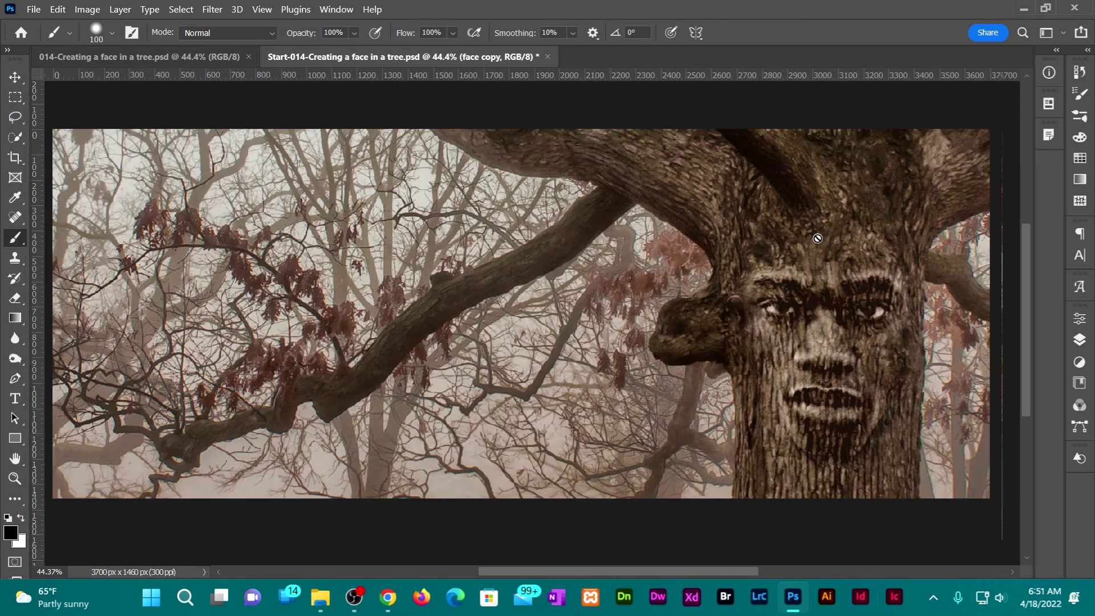
key("f")
key("f")
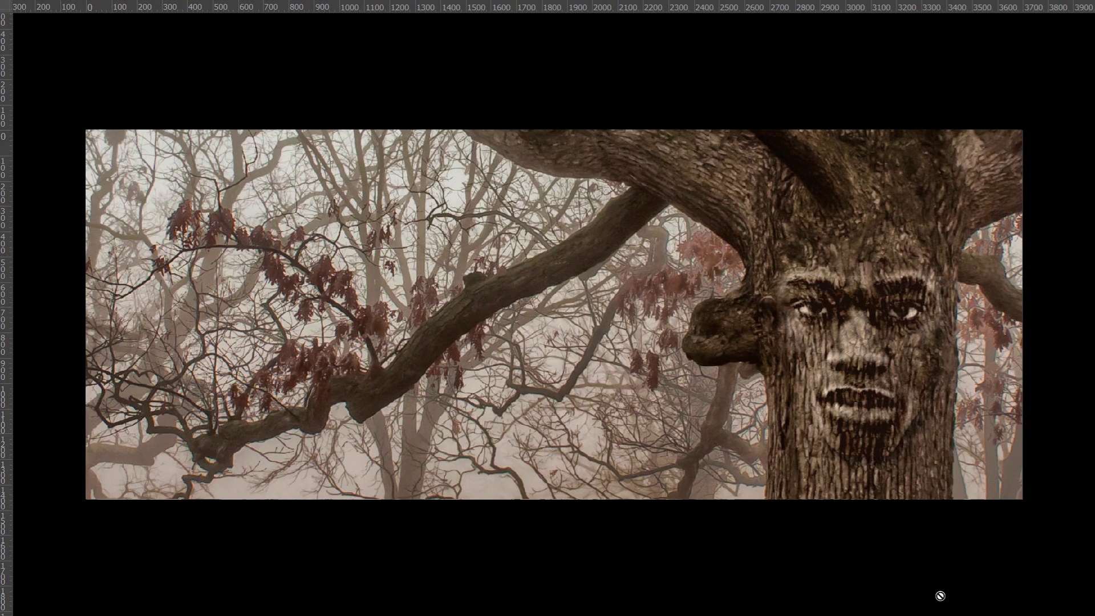